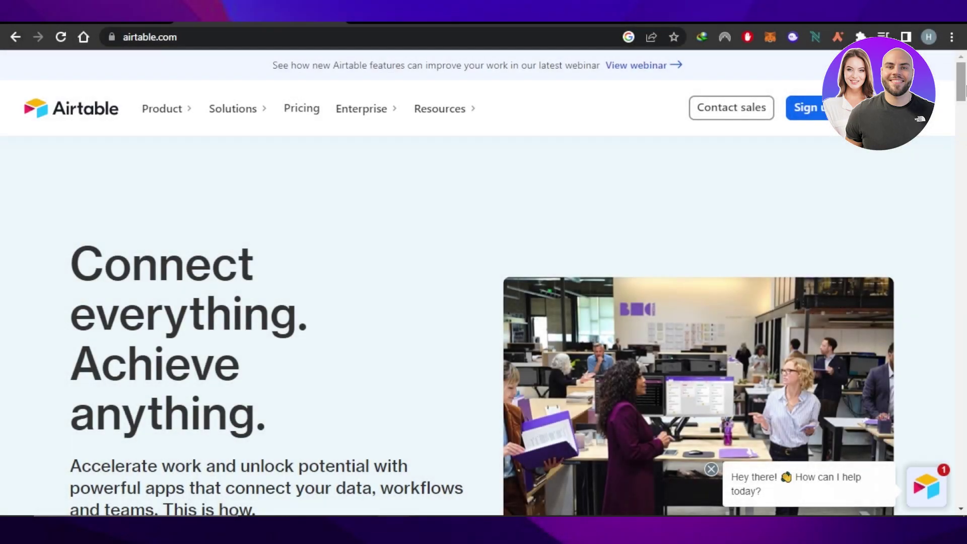
Step: Scroll down through the Airtable homepage and back up again
mouse_move(965, 88)
left_mouse_down()
mouse_move(965, 398)
mouse_move(965, 85)
left_mouse_up()
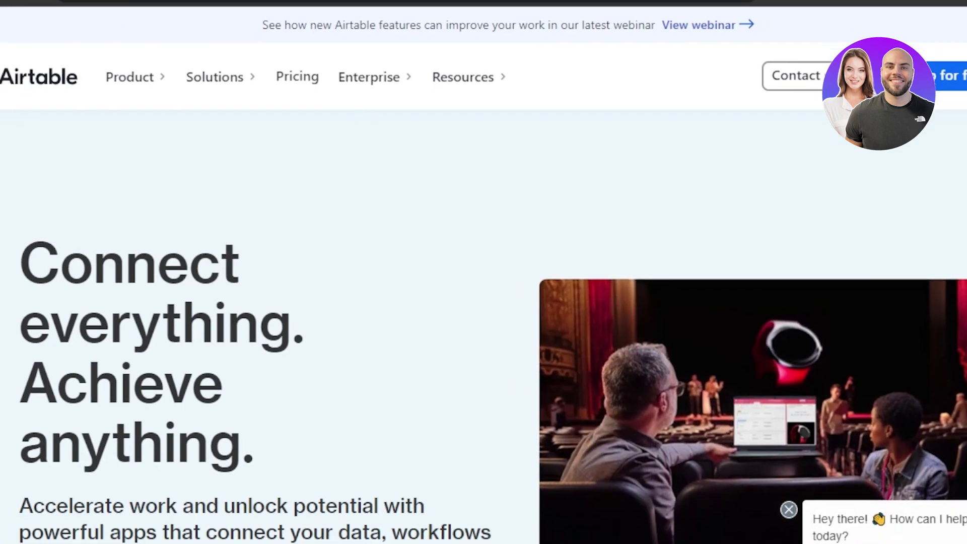
scroll(484, 302, "down", 5)
scroll(484, 322, "down", 15)
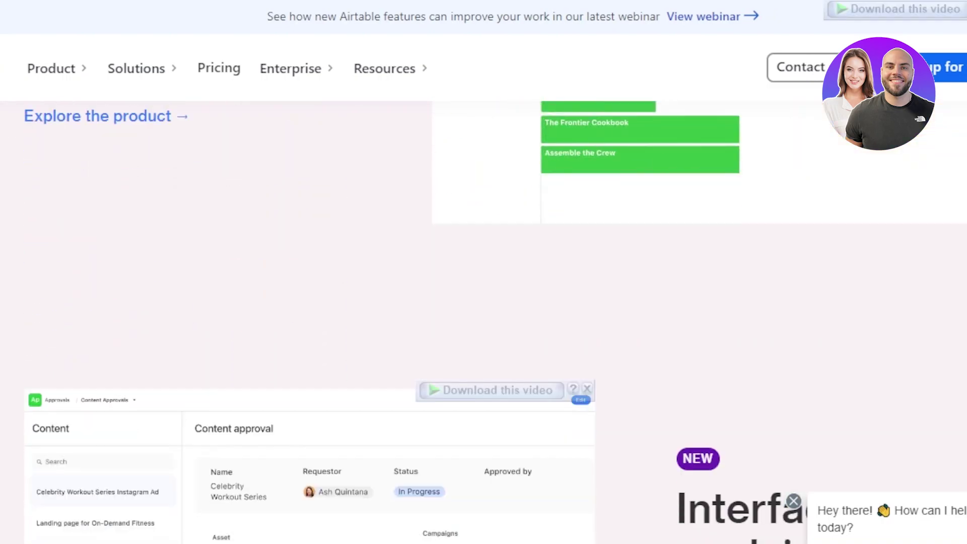
scroll(443, 486, "down", 15)
scroll(443, 486, "down", 15)
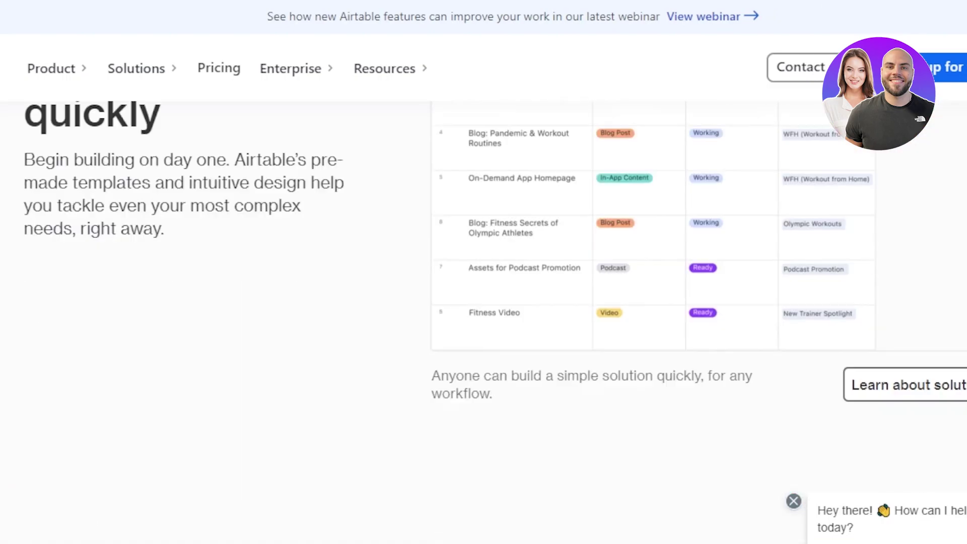
scroll(483, 323, "down", 8)
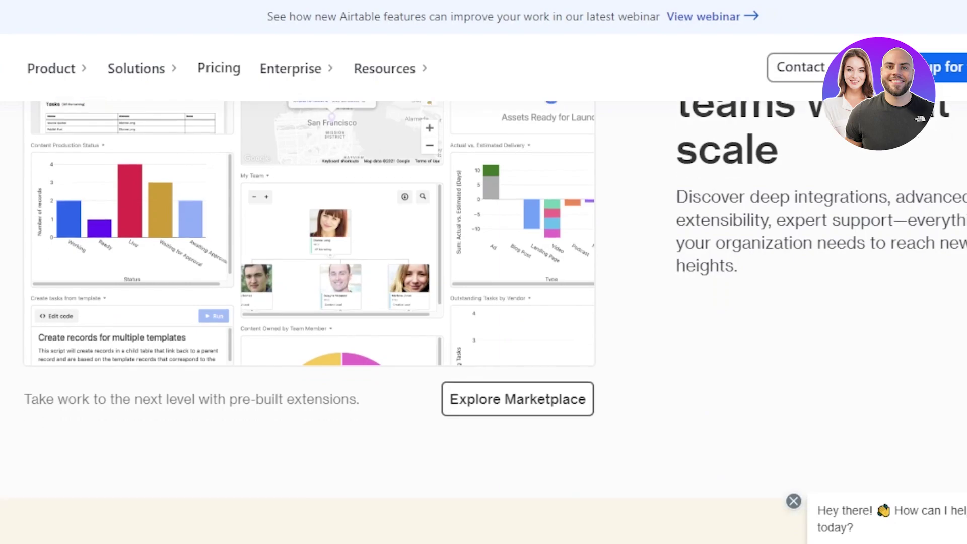
scroll(484, 322, "down", 5)
scroll(484, 322, "up", 20)
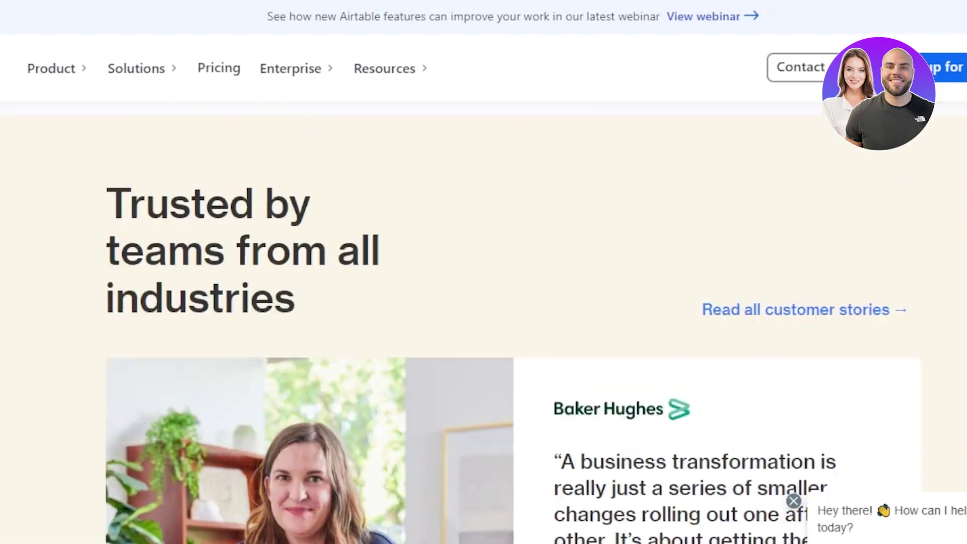
scroll(882, 304, "up", 10)
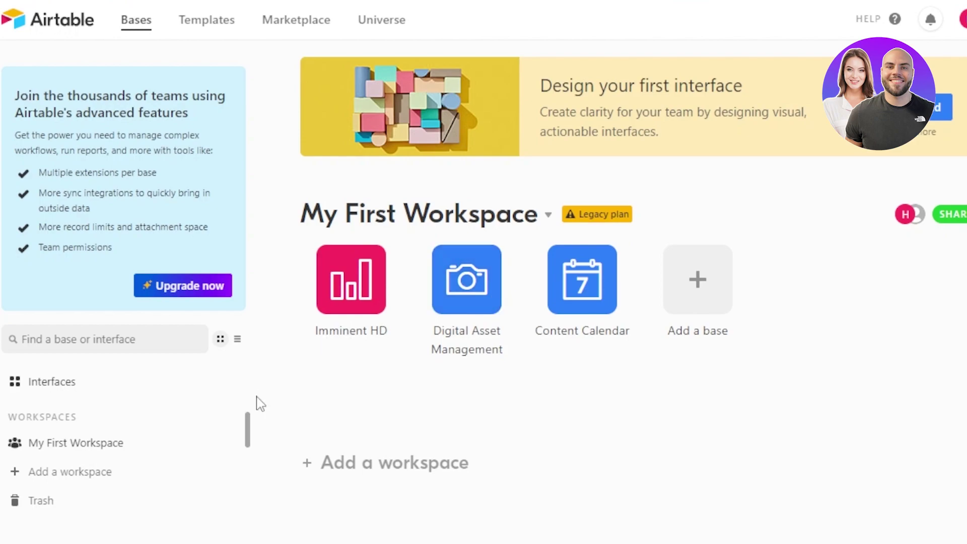
Step: Scroll the Bases home page down and back up
scroll(250, 436, "down", 1)
left_click_drag(251, 436, 242, 409)
scroll(499, 229, "up", 3)
scroll(498, 229, "down", 3)
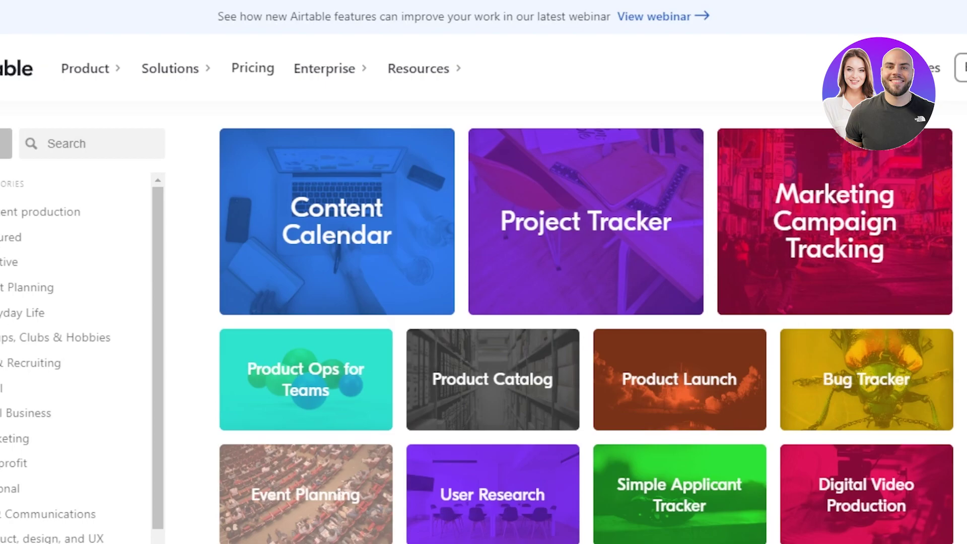
Step: Scroll the template categories to Project Management and browse its templates back to Project Tracker
scroll(586, 272, "down", 15)
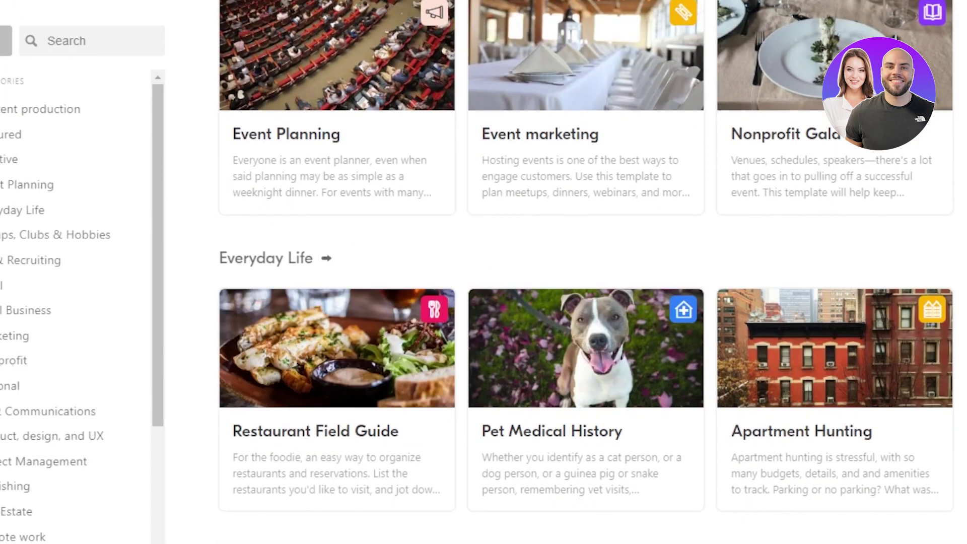
scroll(586, 272, "up", 15)
scroll(586, 272, "down", 1)
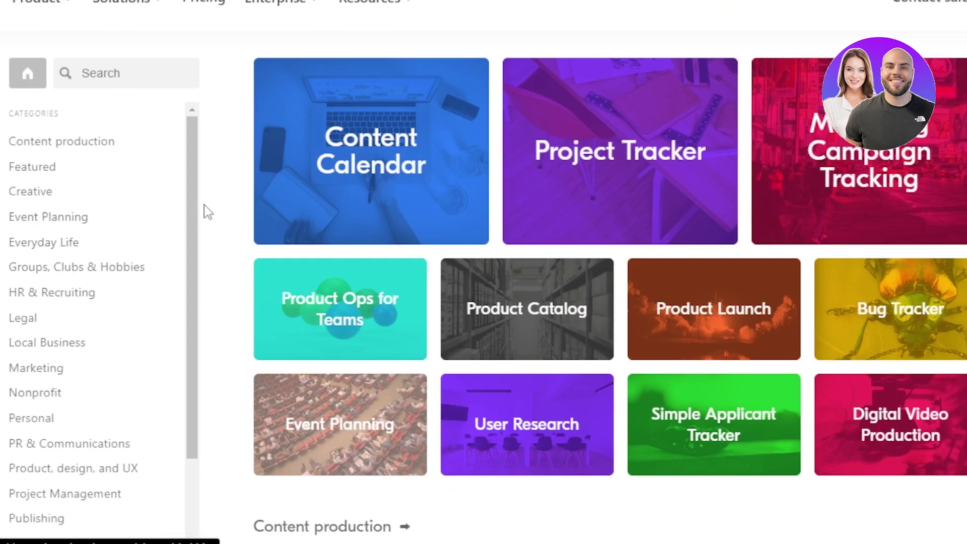
left_click_drag(195, 202, 184, 435)
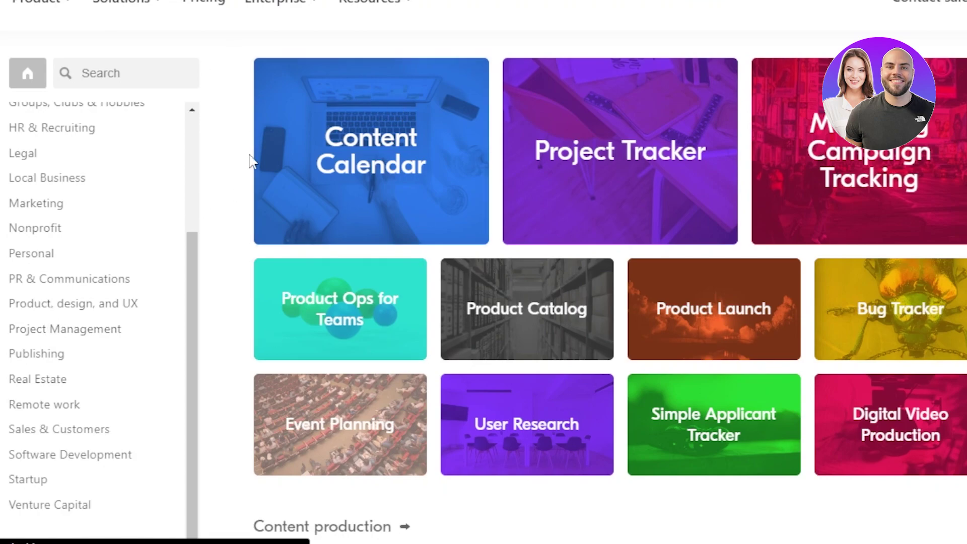
scroll(718, 287, "down", 1)
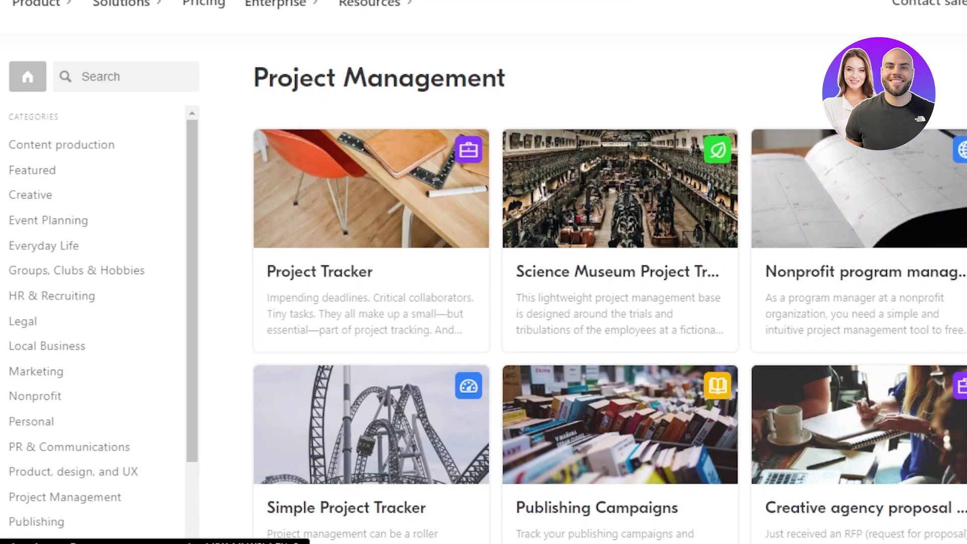
scroll(412, 253, "down", 3)
scroll(412, 254, "down", 5)
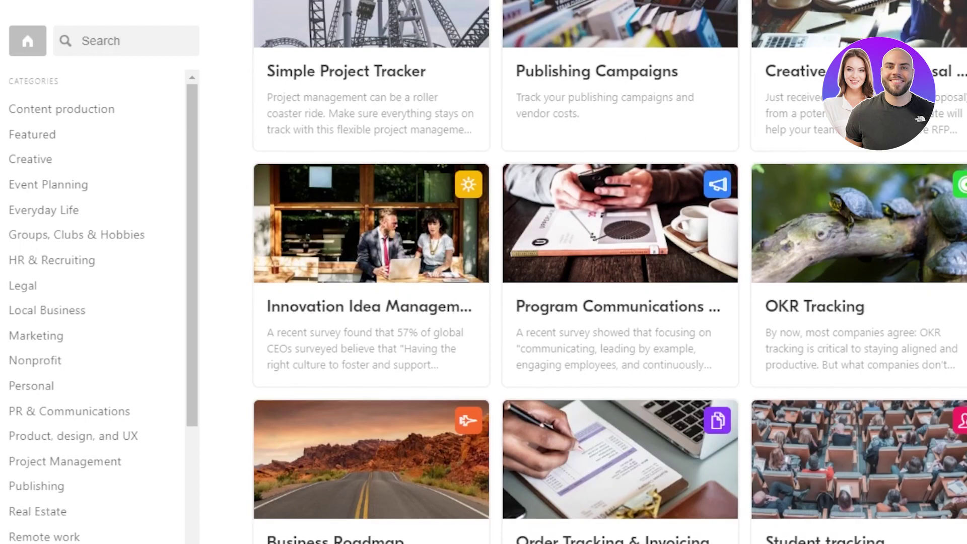
scroll(412, 254, "down", 8)
scroll(412, 253, "down", 4)
scroll(412, 254, "up", 18)
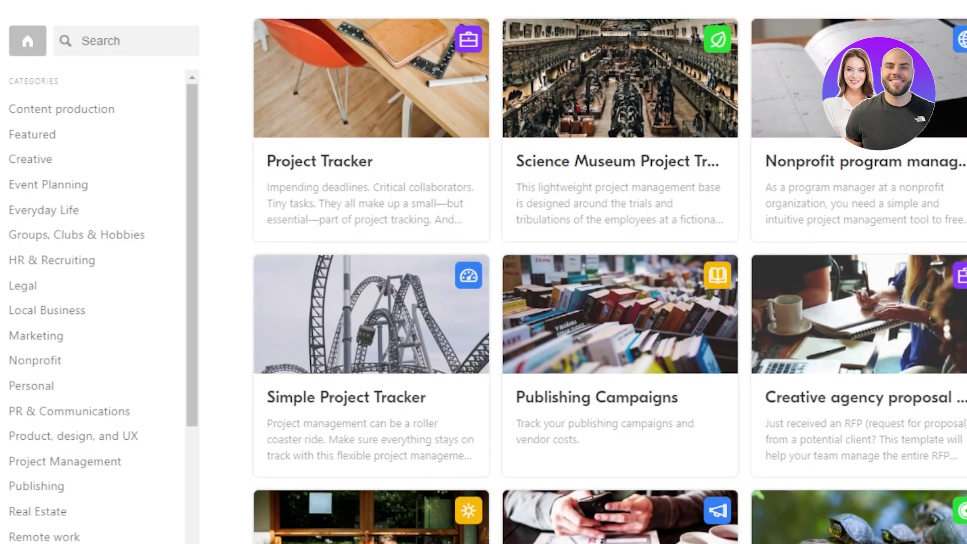
Step: Create a base from the Project Tracker template, placing it in My First Workspace
left_click(378, 153)
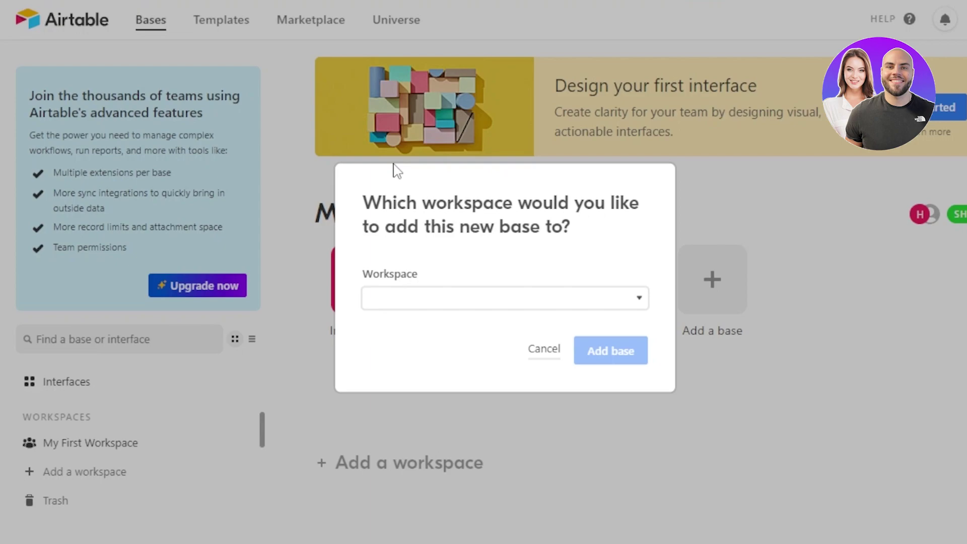
left_click(461, 299)
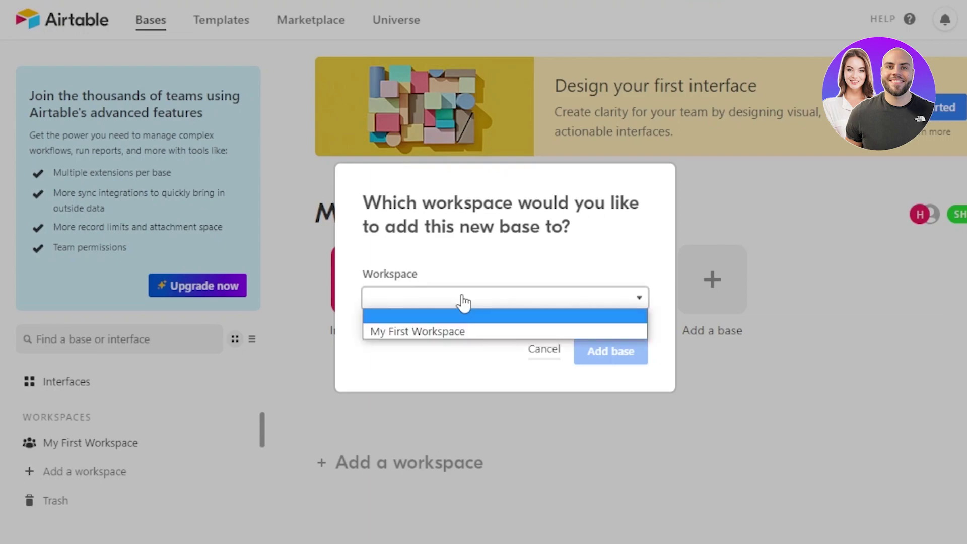
left_click(464, 332)
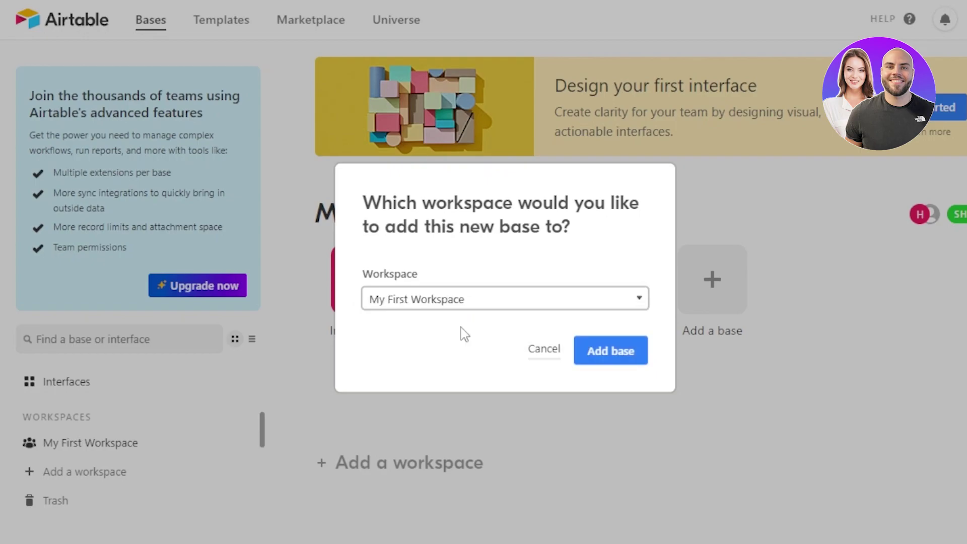
left_click(613, 353)
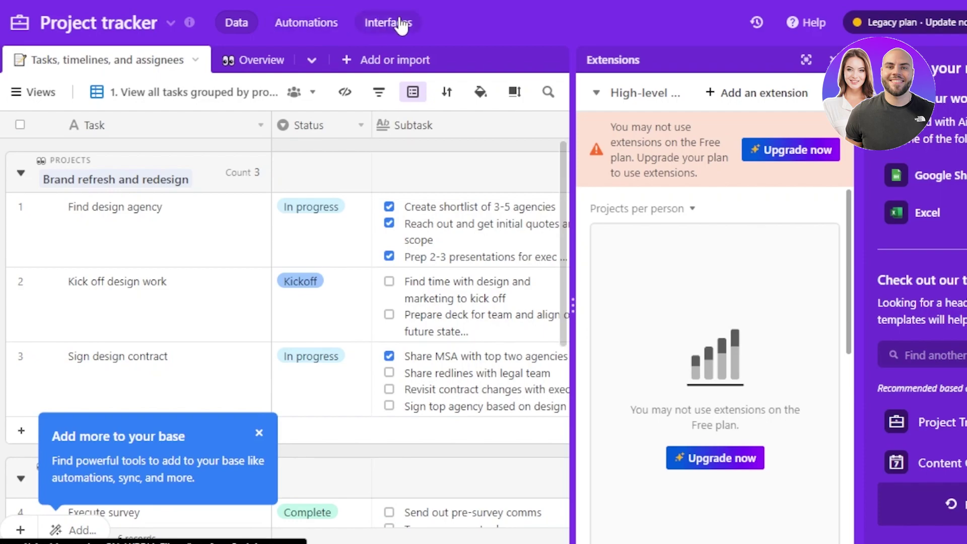
Step: Show the views sidebar and the options menu for the current task view
left_click(131, 93)
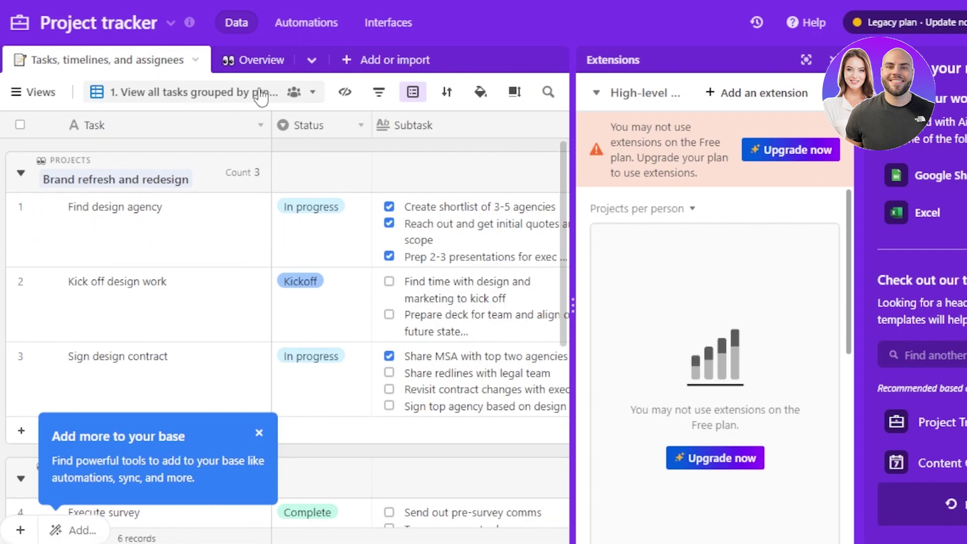
left_click(310, 93)
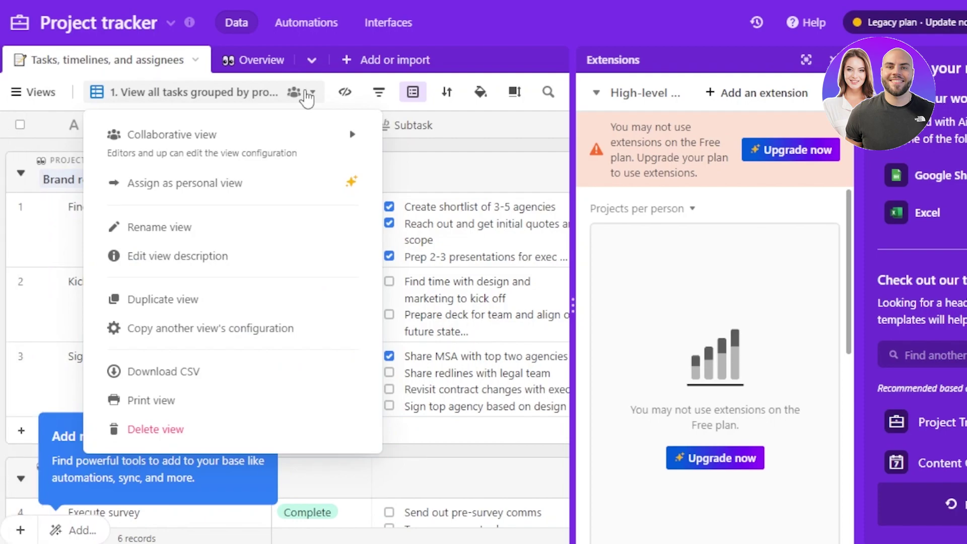
mouse_move(304, 154)
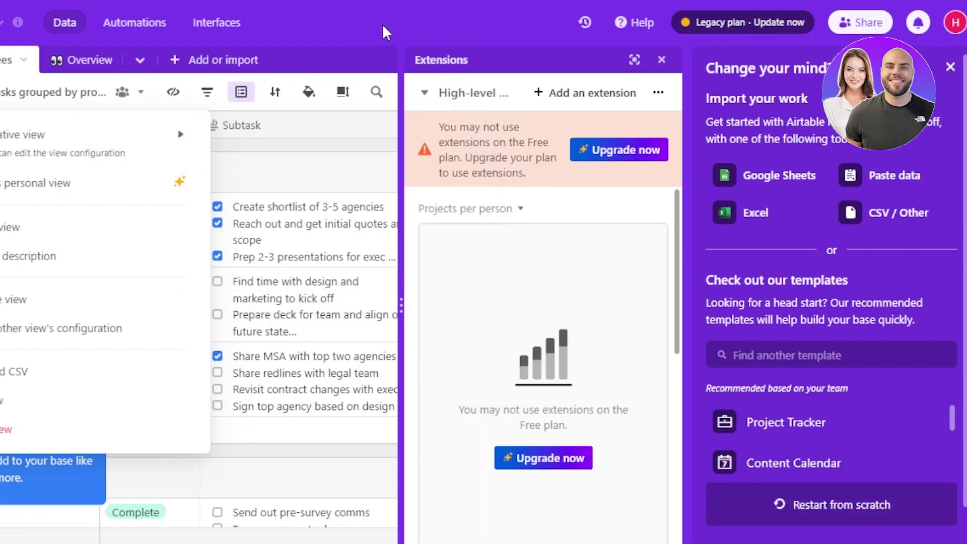
Step: Dismiss the view menu and tip, and restart as a blank Untitled Base with Table 1
left_click(337, 39)
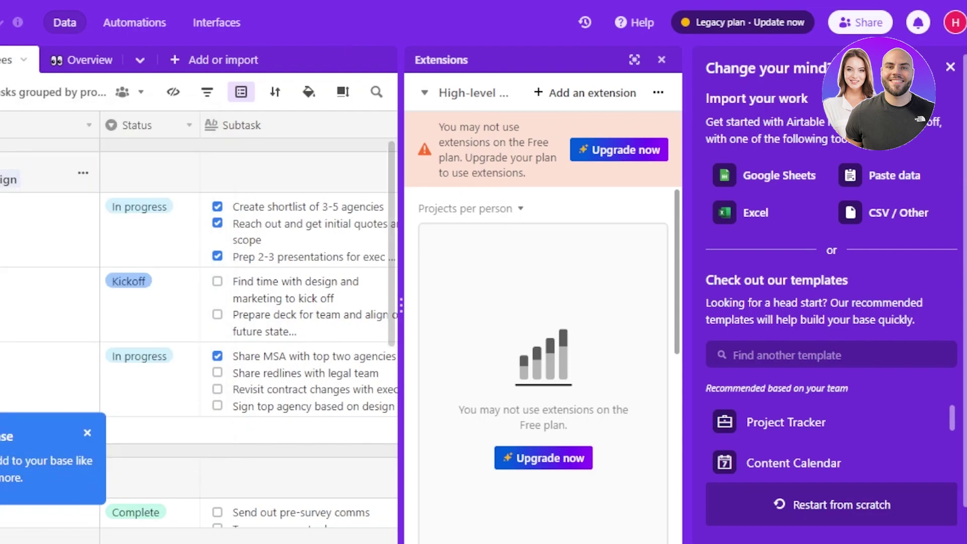
left_click(258, 432)
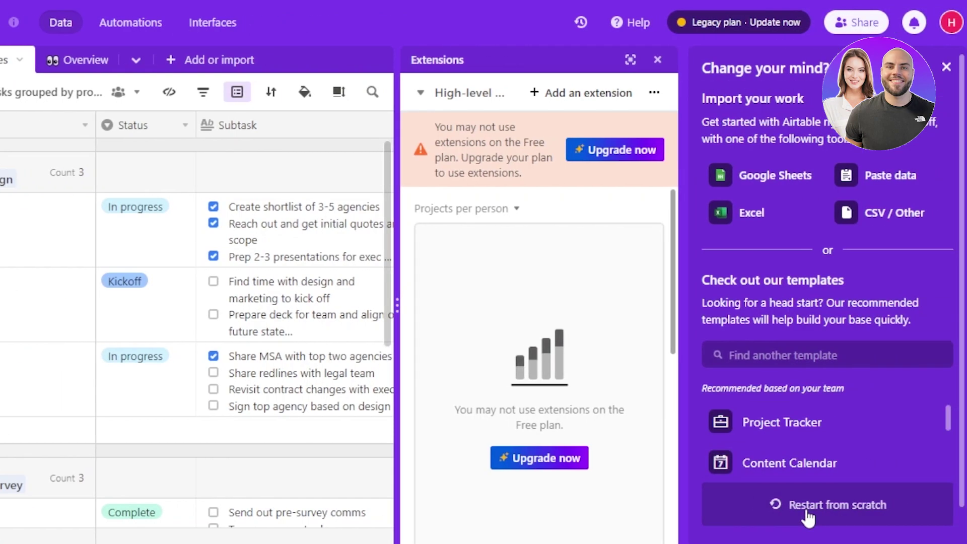
left_click(806, 510)
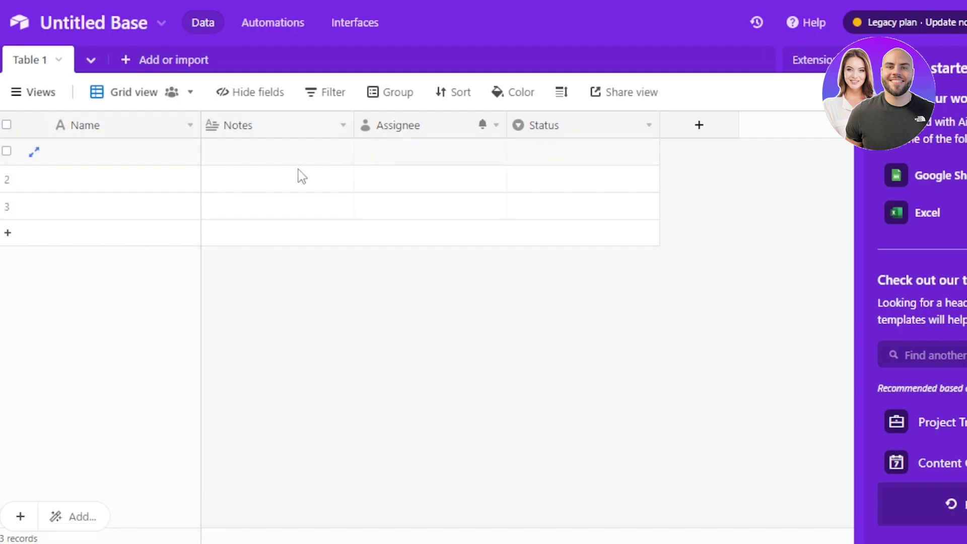
left_click(59, 60)
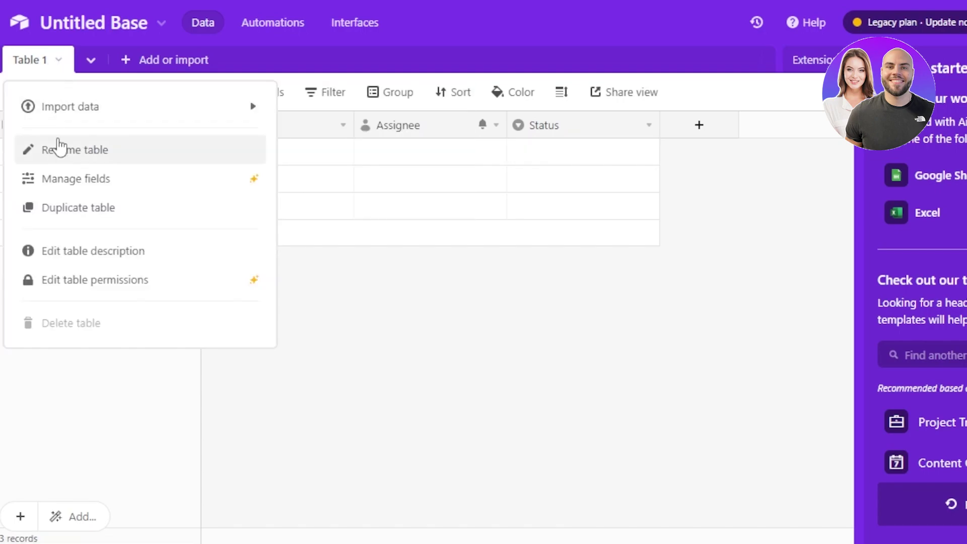
left_click(360, 336)
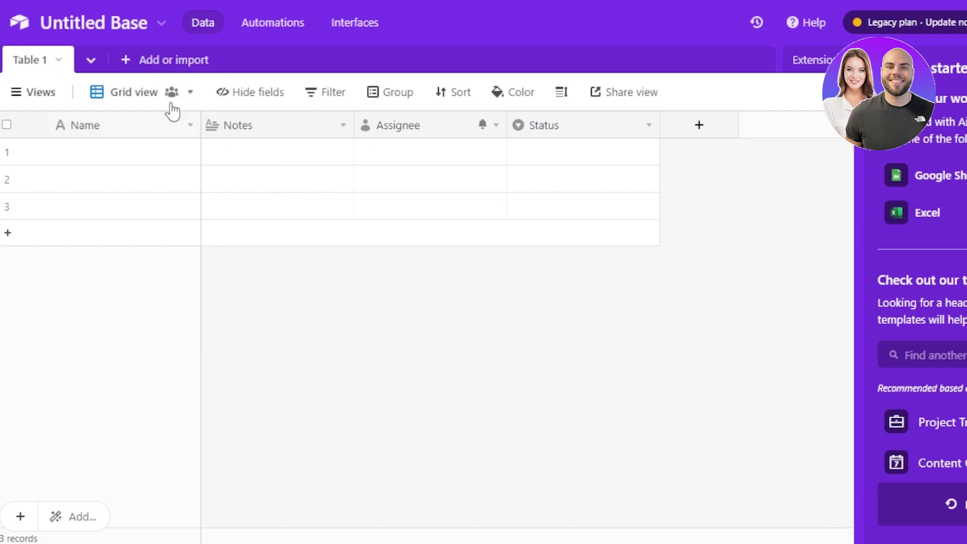
Step: Replace the base name with 'project management', choose the magenta swatch and the calendar-grid icon
left_click(120, 27)
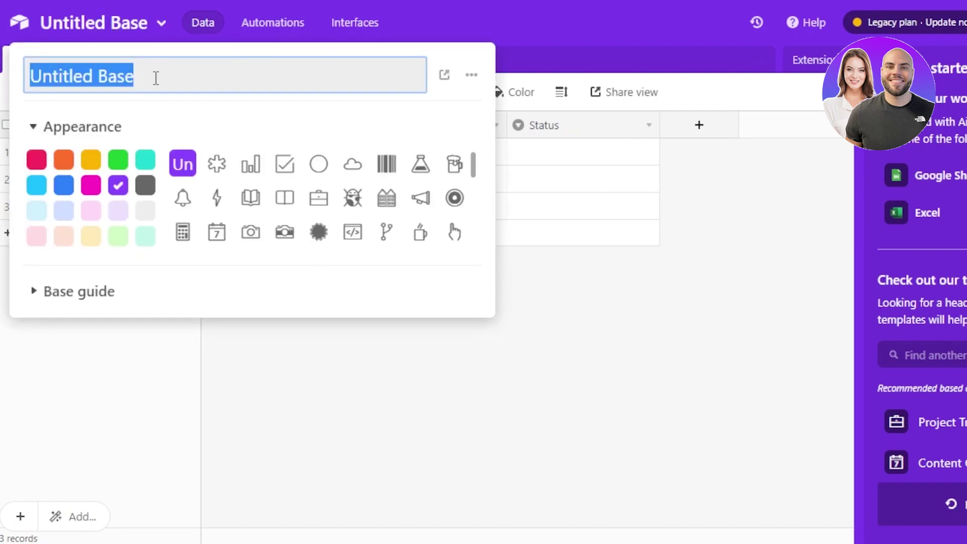
key("BackSpace")
type("project management")
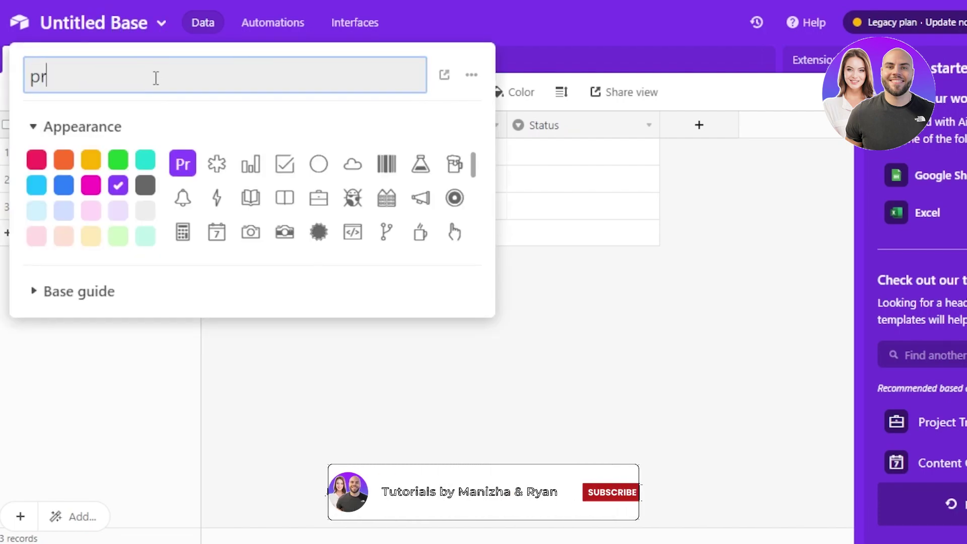
left_click(89, 185)
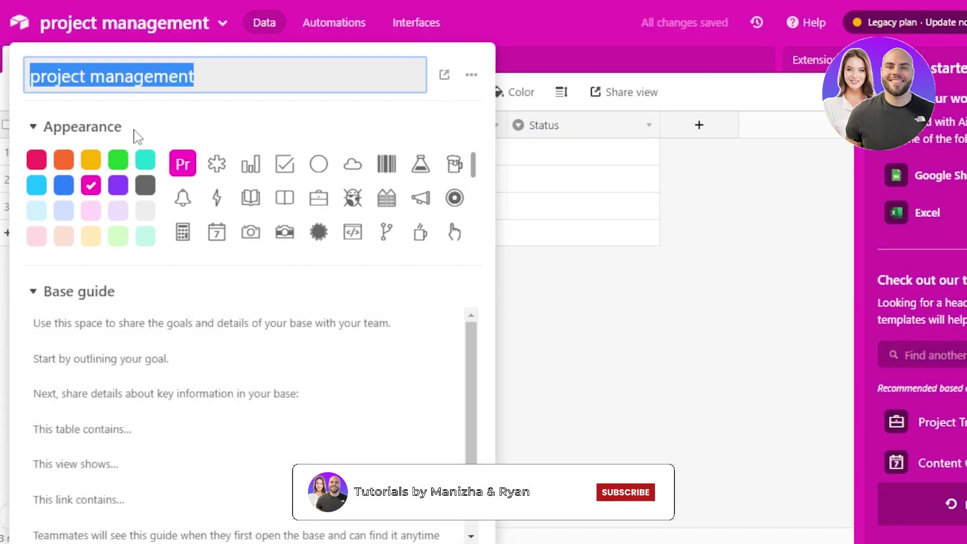
left_click(69, 163)
left_click(69, 162)
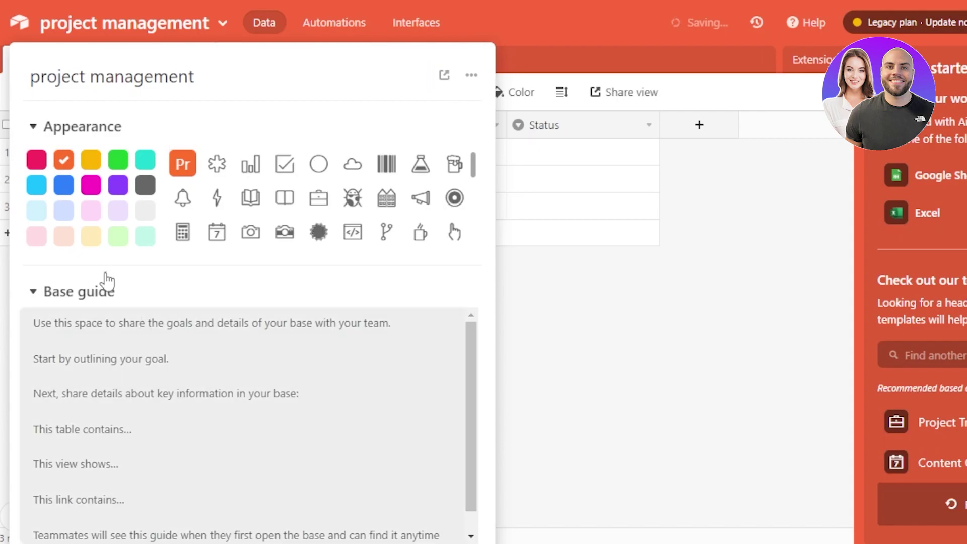
left_click(91, 187)
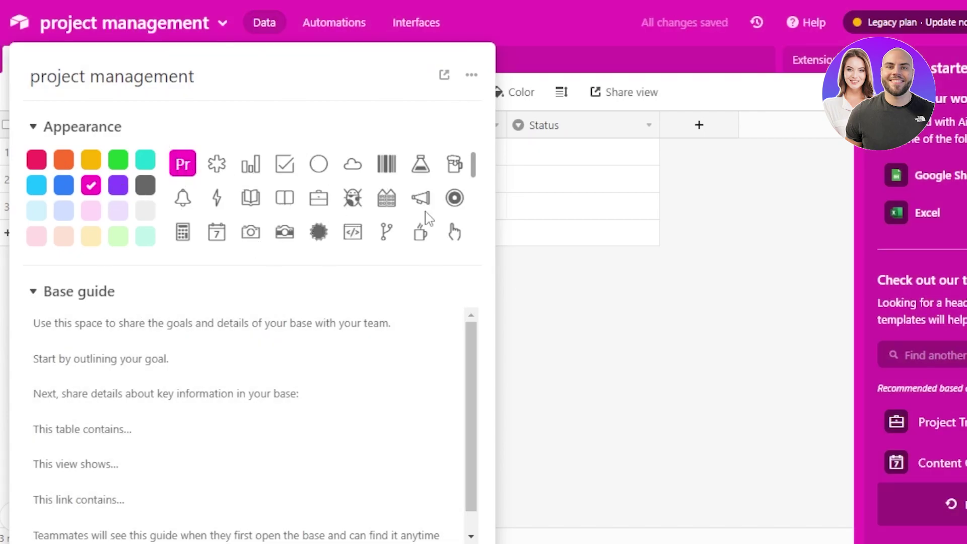
left_click(386, 201)
left_click(604, 366)
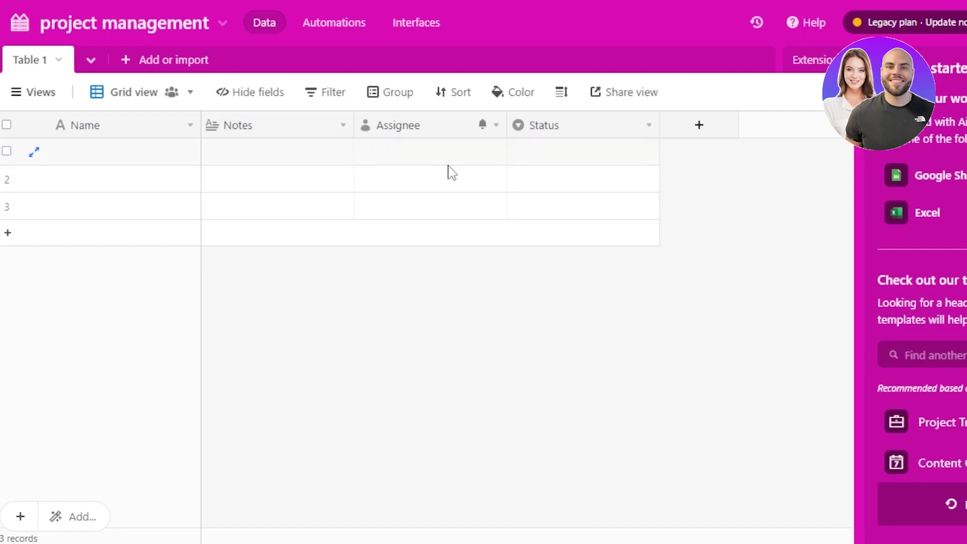
Step: Create a User-type Collaborator field after Status in Table 1
left_click(714, 128)
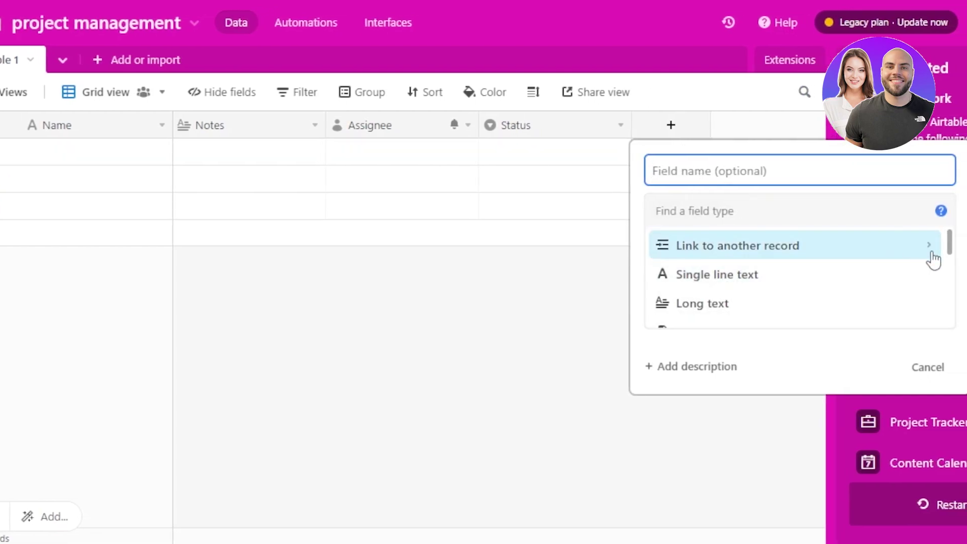
scroll(721, 242, "down", 4)
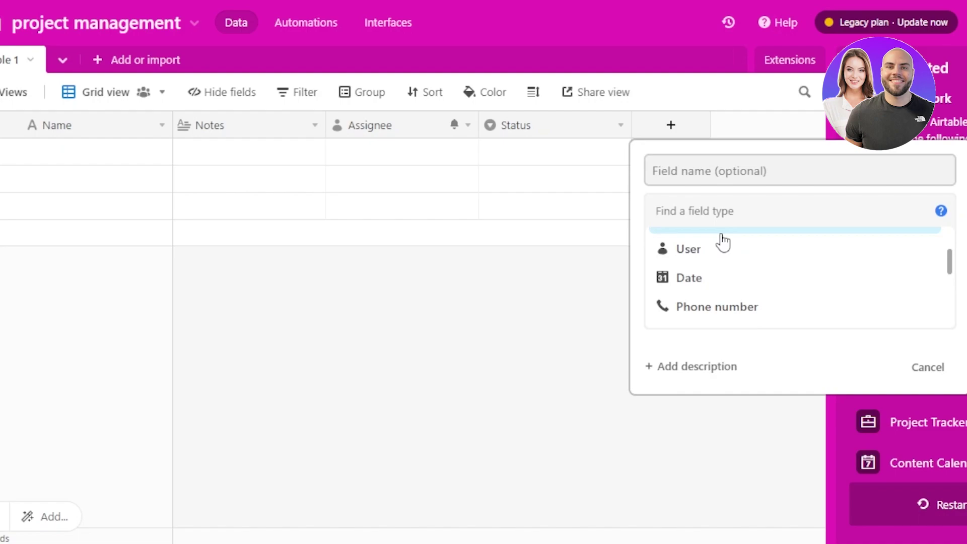
left_click(716, 247)
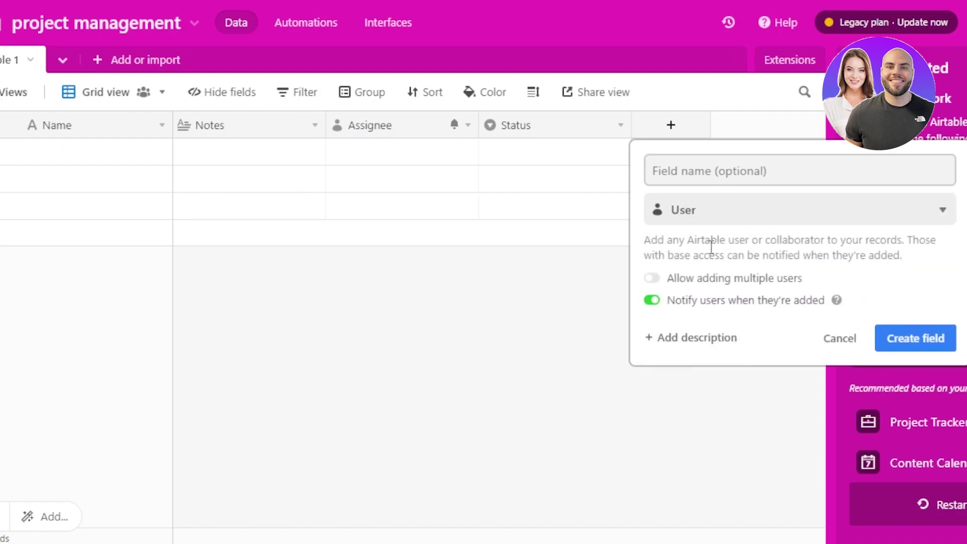
left_click(908, 336)
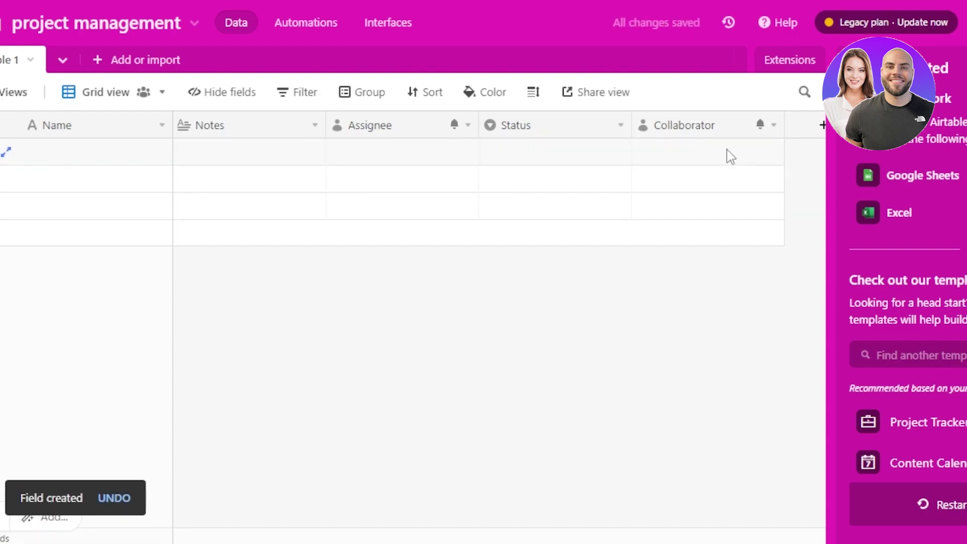
left_click(69, 163)
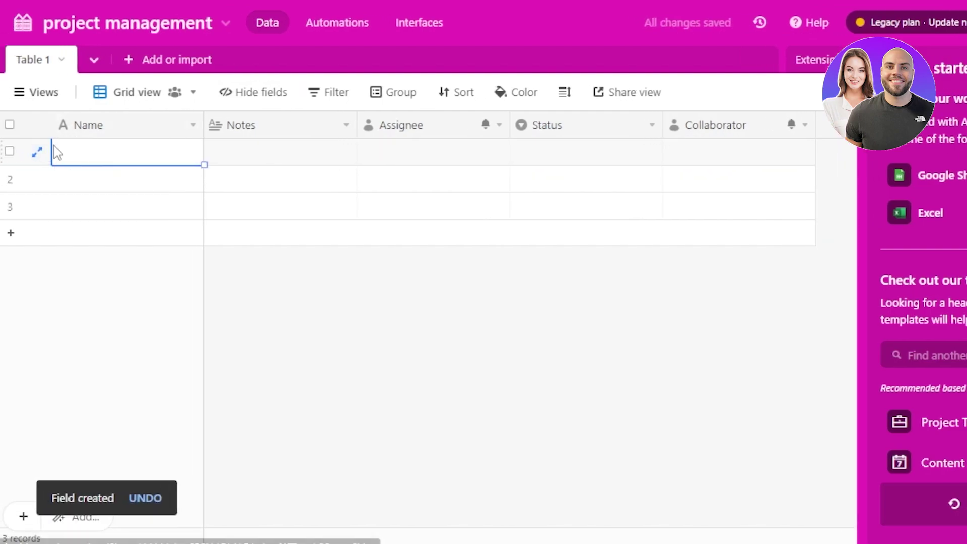
Step: Expand the first record, name it 'Task 1' and add the note 'script writing'
left_click(37, 152)
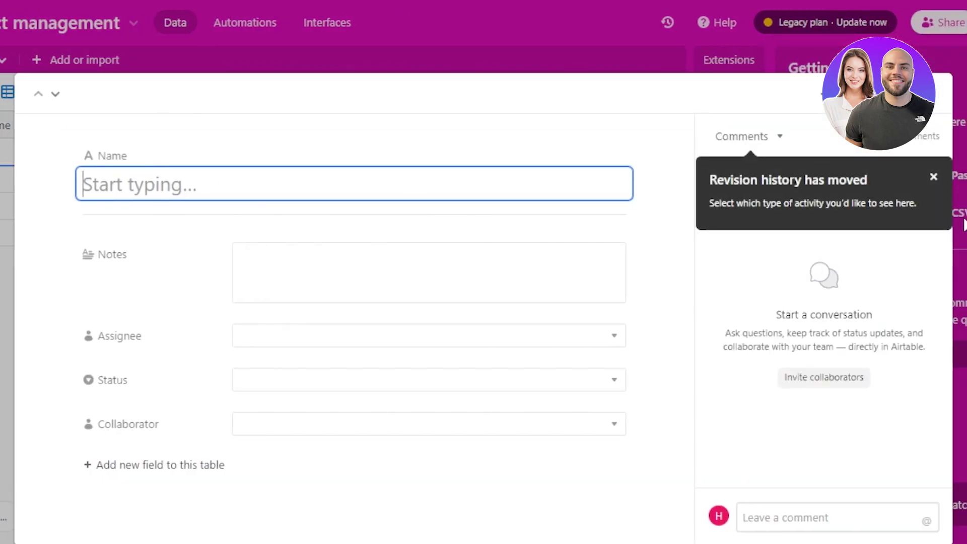
left_click(940, 178)
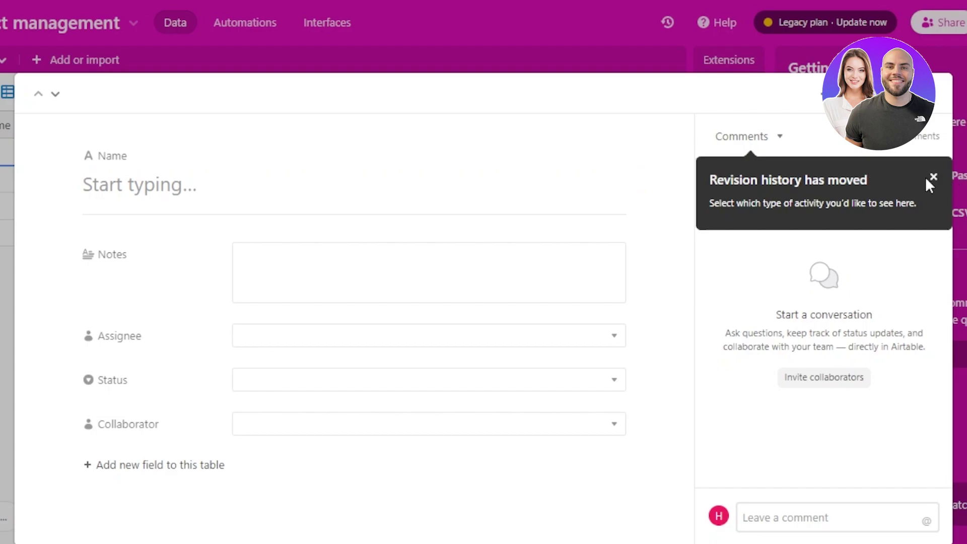
left_click(932, 177)
left_click(269, 186)
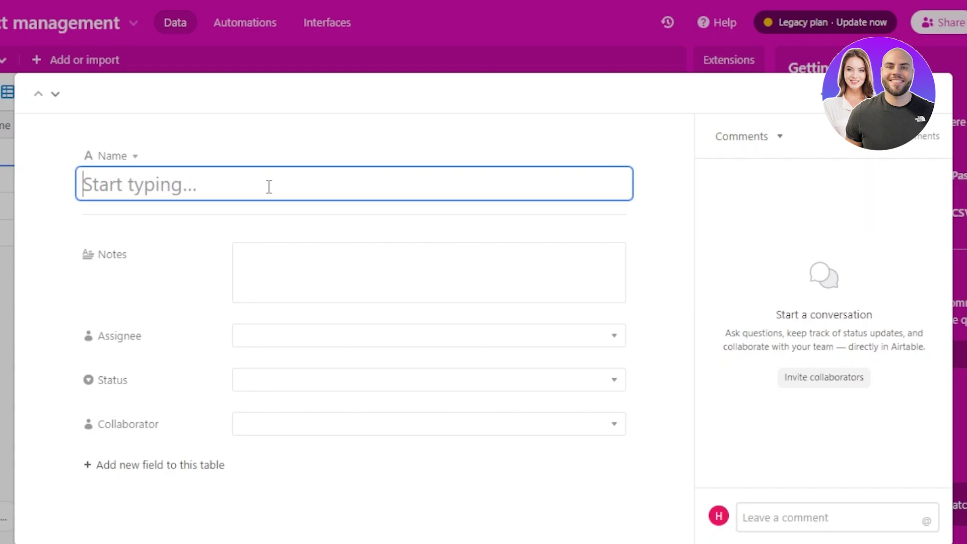
type("Task 1")
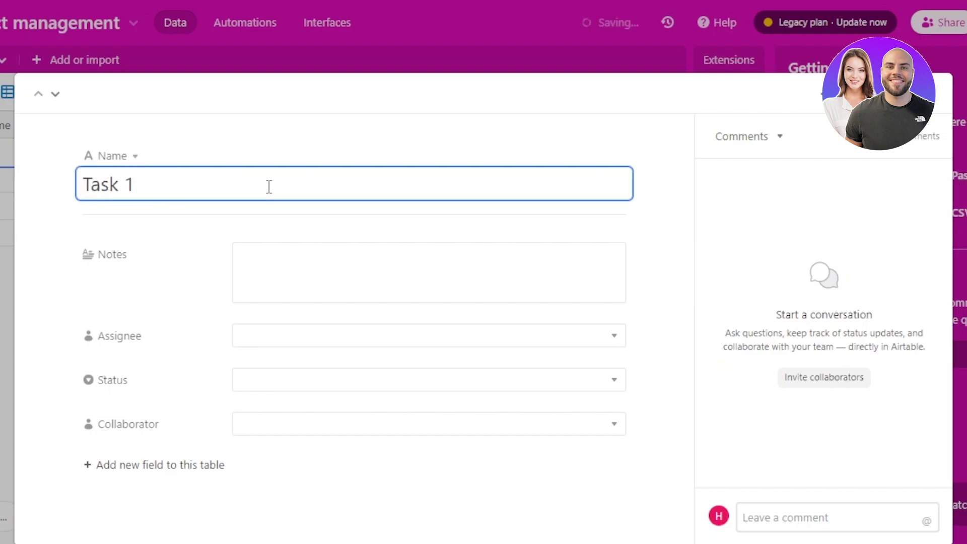
left_click(285, 261)
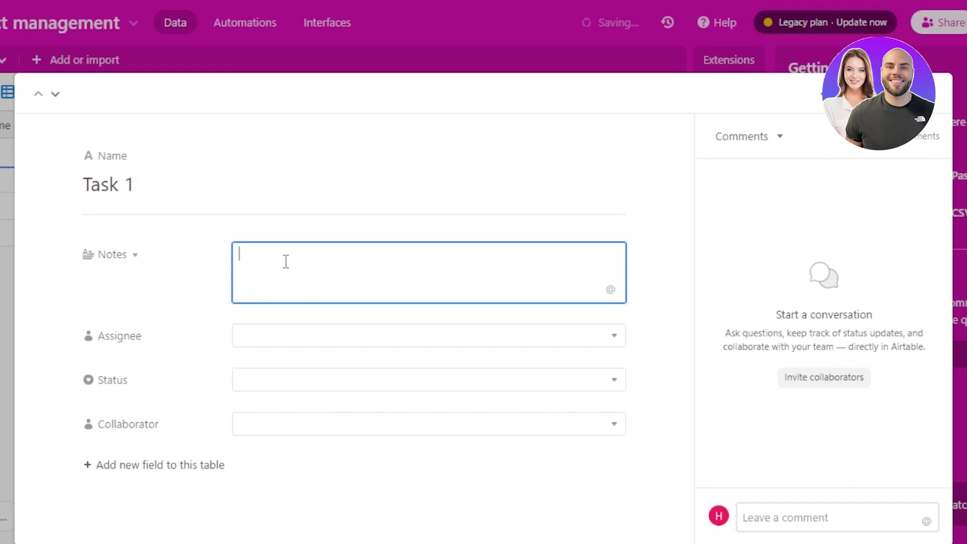
type("script writing")
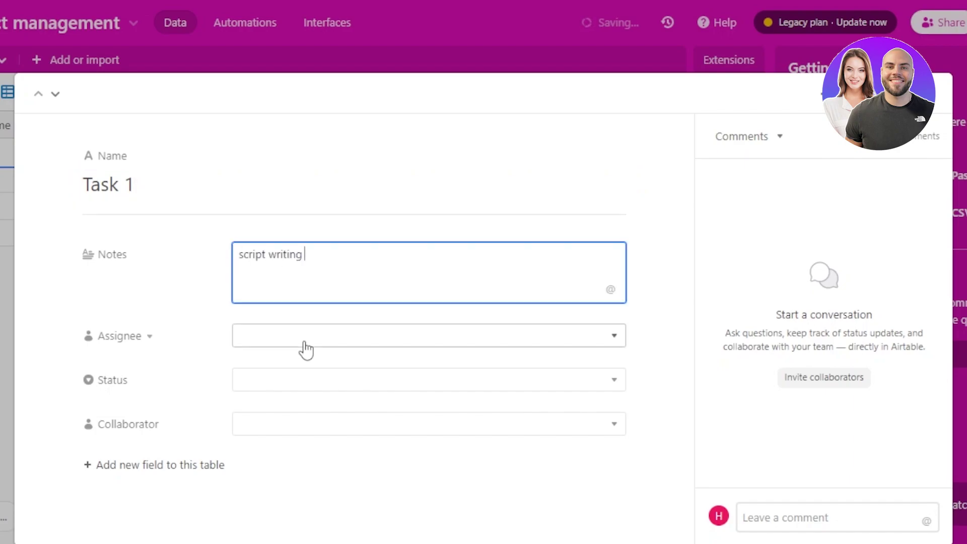
Step: Give Task 1 an assignee, Todo status, and the same user as collaborator
left_click(287, 342)
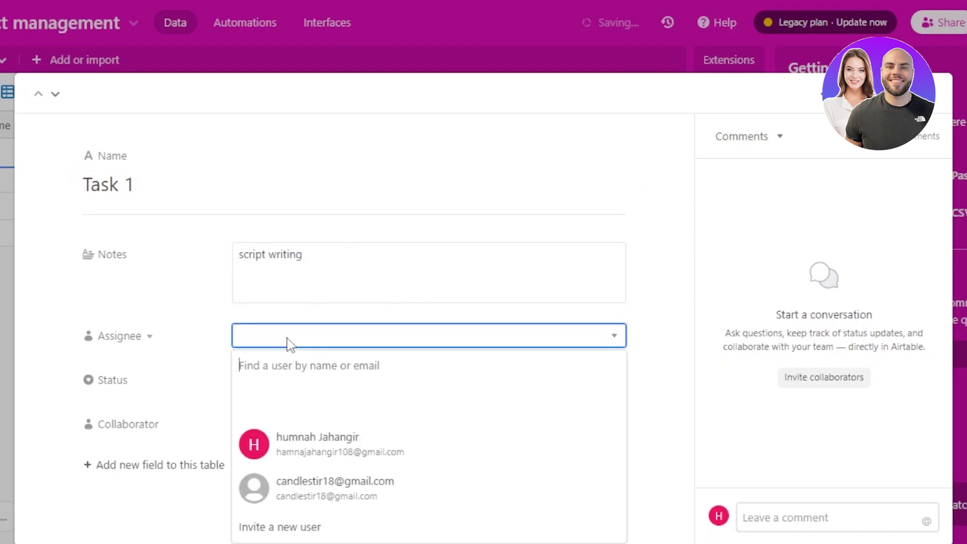
left_click(313, 493)
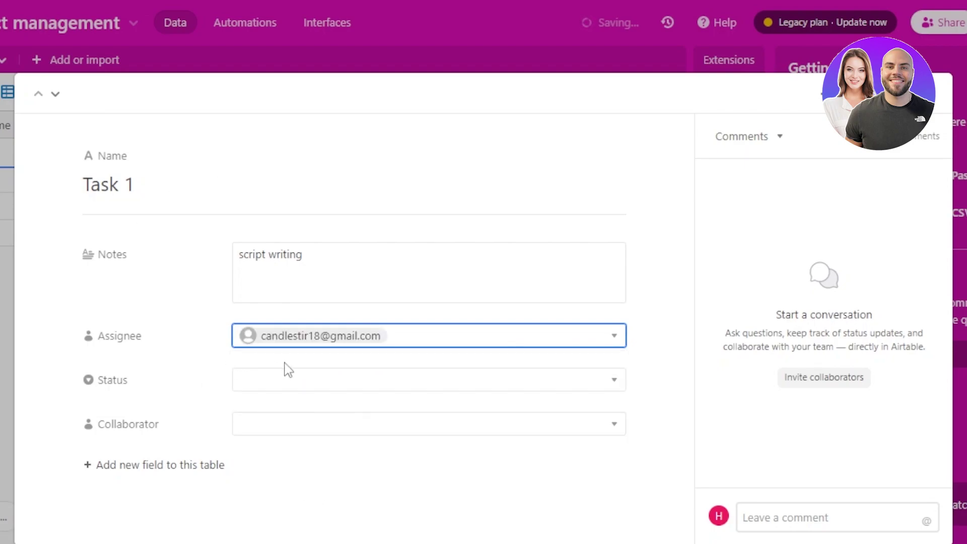
left_click(337, 385)
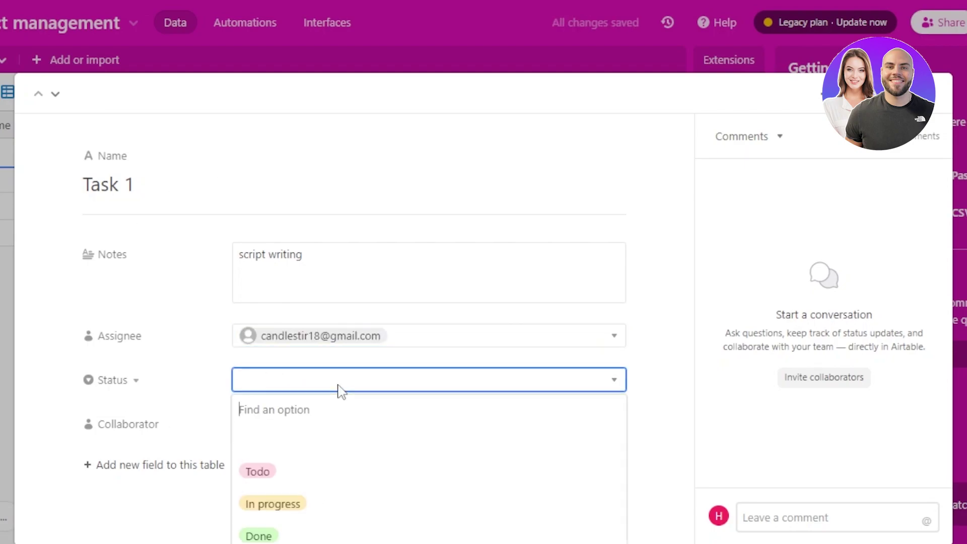
left_click(268, 481)
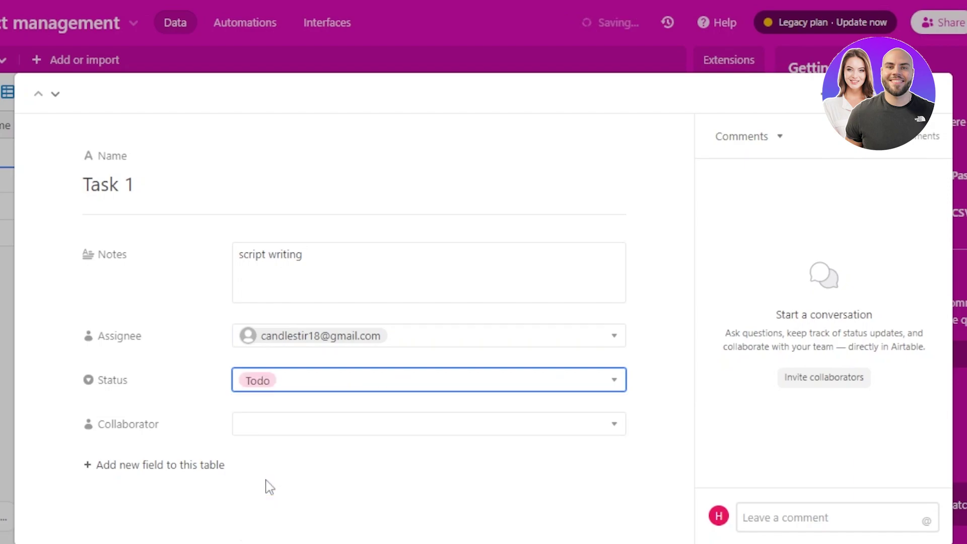
left_click(308, 430)
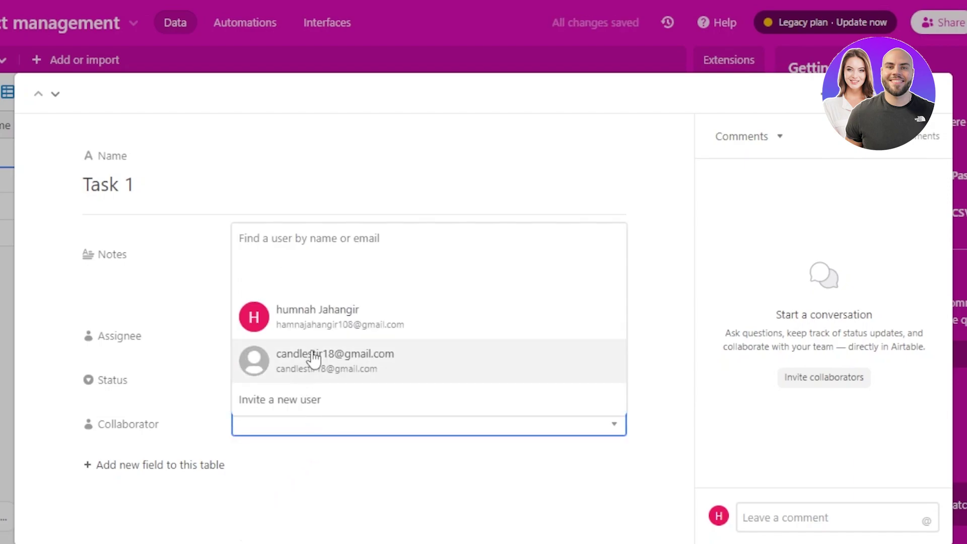
left_click(314, 355)
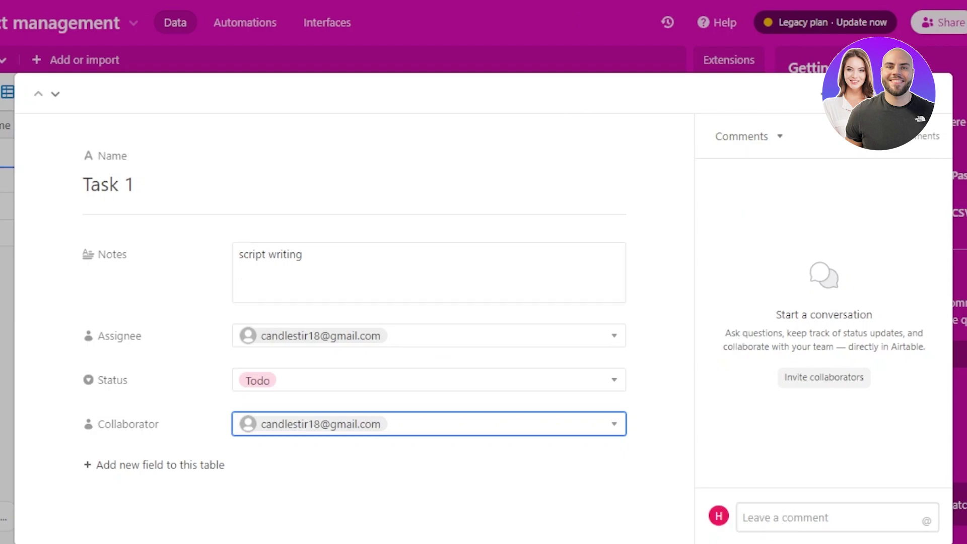
Step: Open and dismiss the record's more-actions menu, then close the expanded Task 1 record
left_click(823, 94)
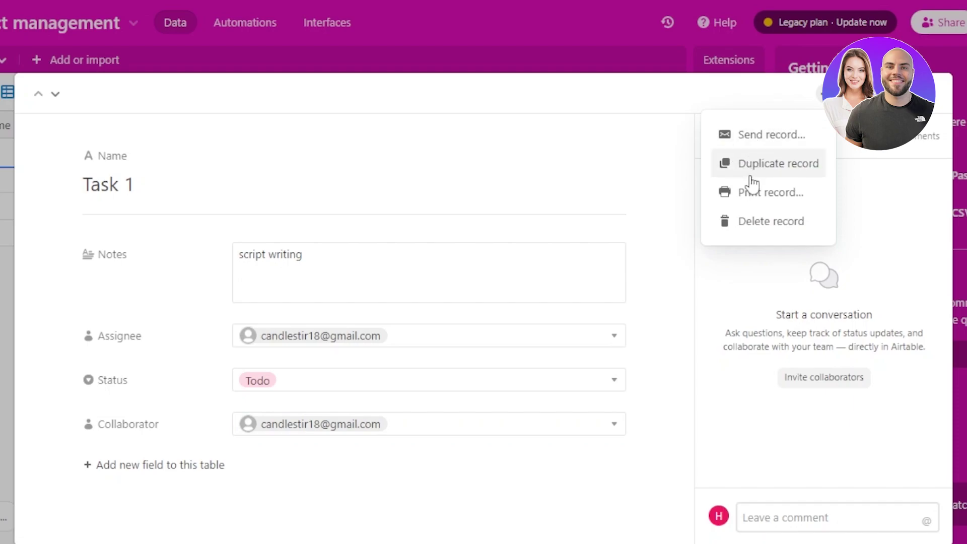
key("Up")
key("Up")
key("Escape")
left_click(934, 100)
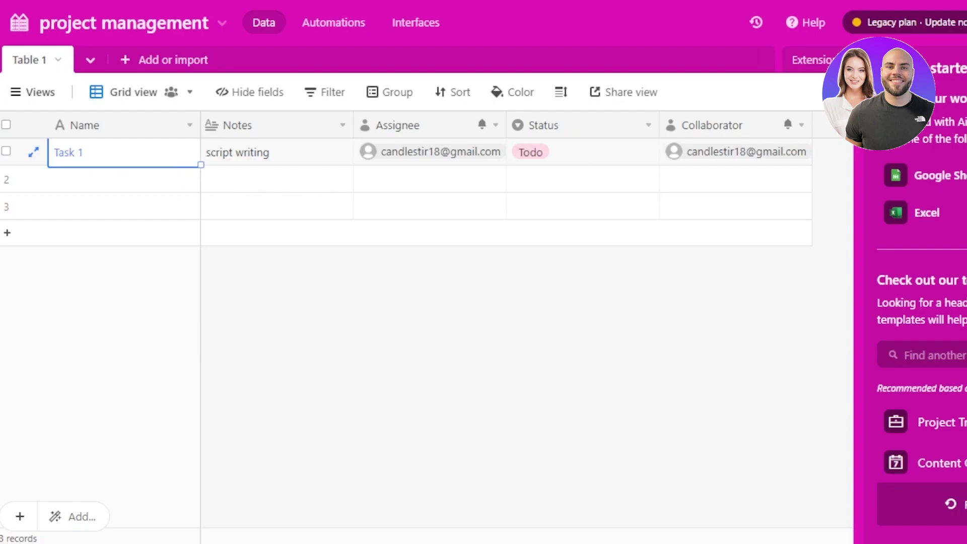
Step: Expand row 2, name it 'task', and set an assignee, In progress status and another collaborator
left_click(73, 183)
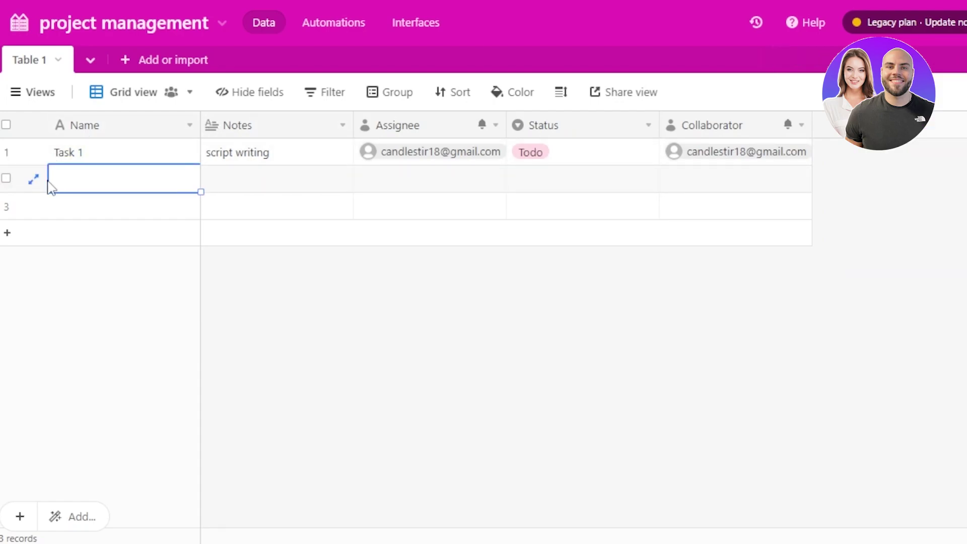
left_click(32, 180)
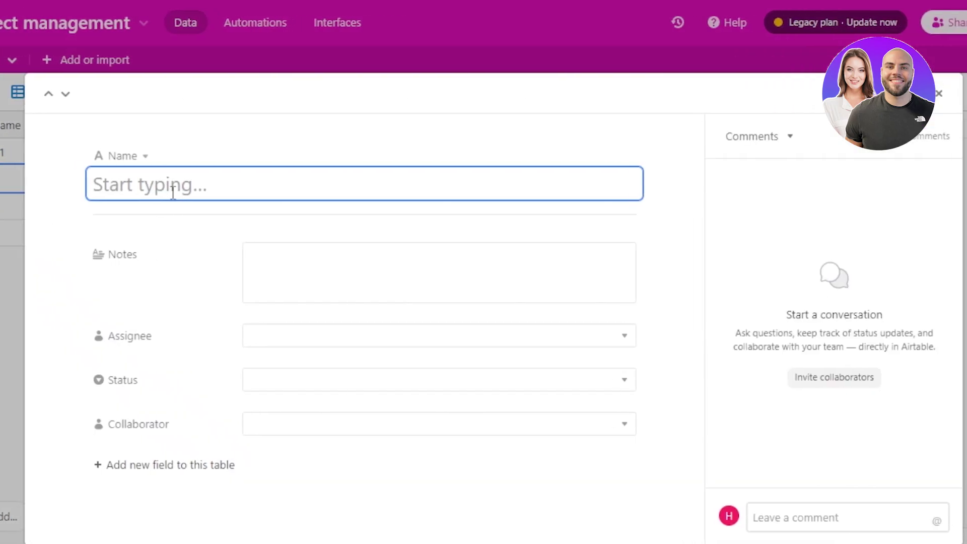
type("task 2")
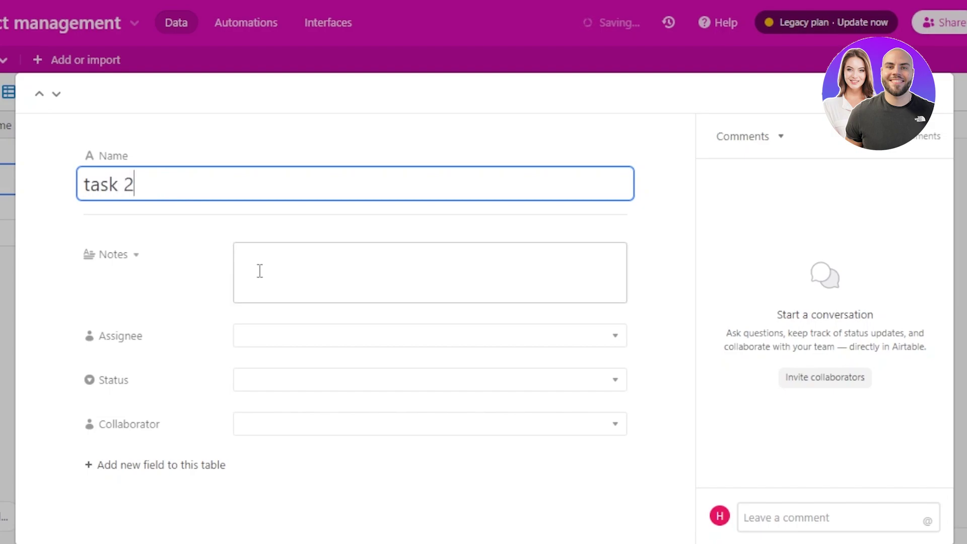
left_click(260, 260)
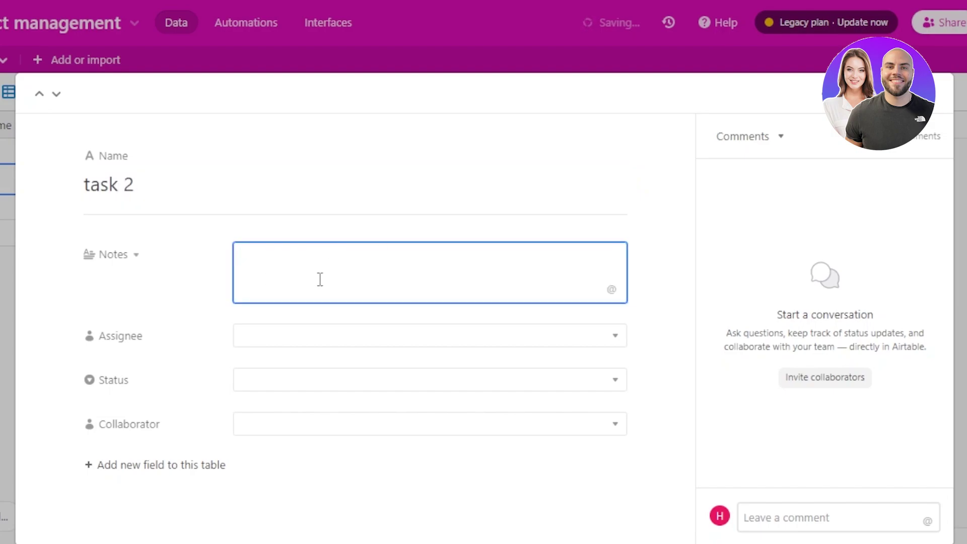
left_click(327, 332)
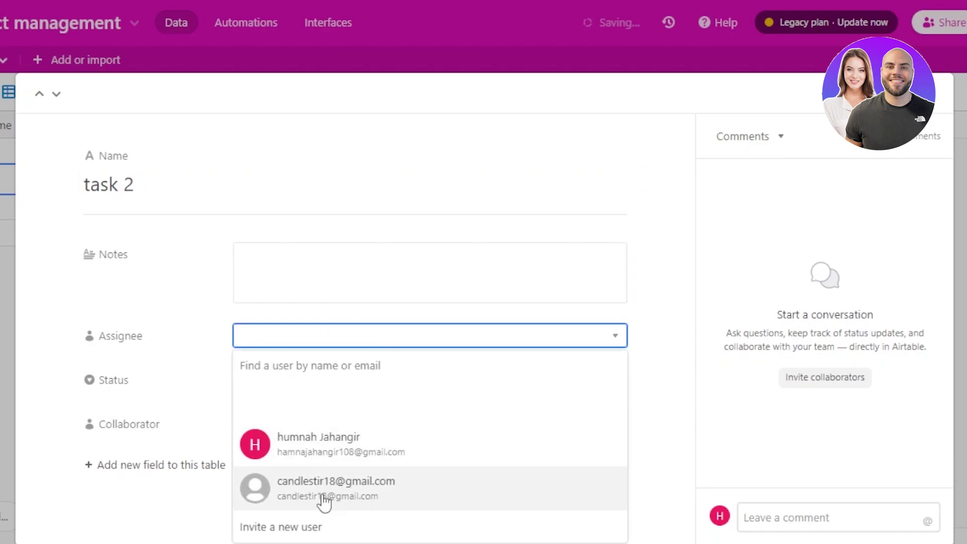
left_click(327, 496)
left_click(302, 388)
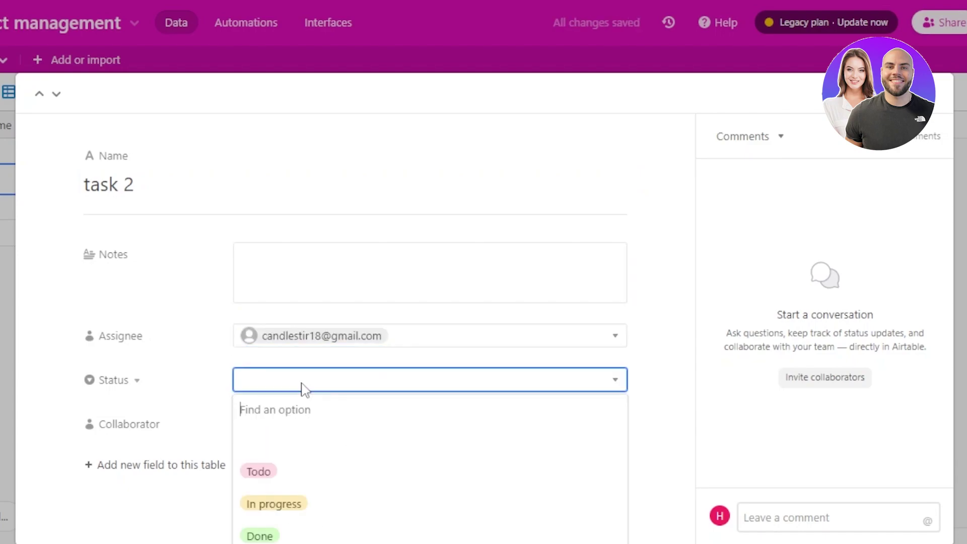
left_click(289, 504)
left_click(334, 432)
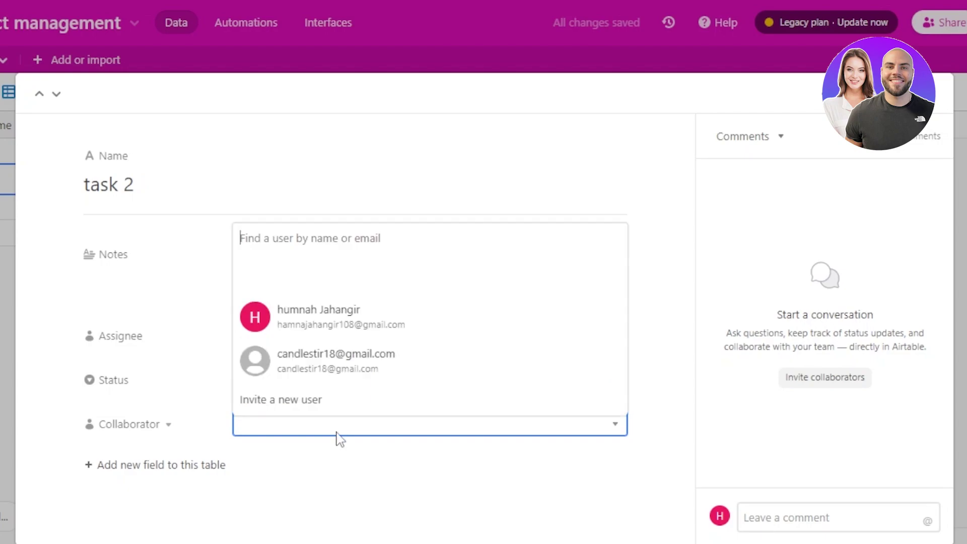
left_click(306, 316)
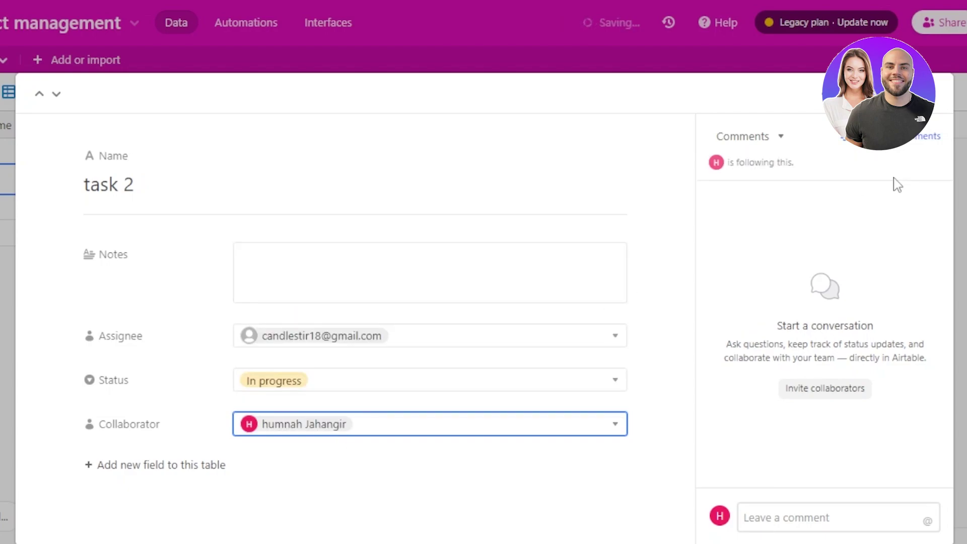
key("Escape")
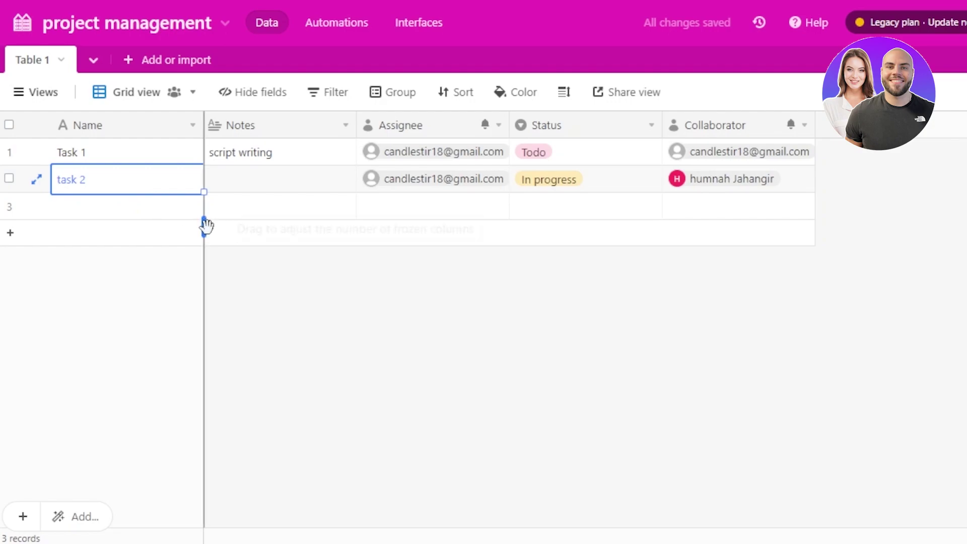
Step: Drag the divider to change the frozen grid columns, then create a shareable grid view link
left_click_drag(204, 225, 127, 231)
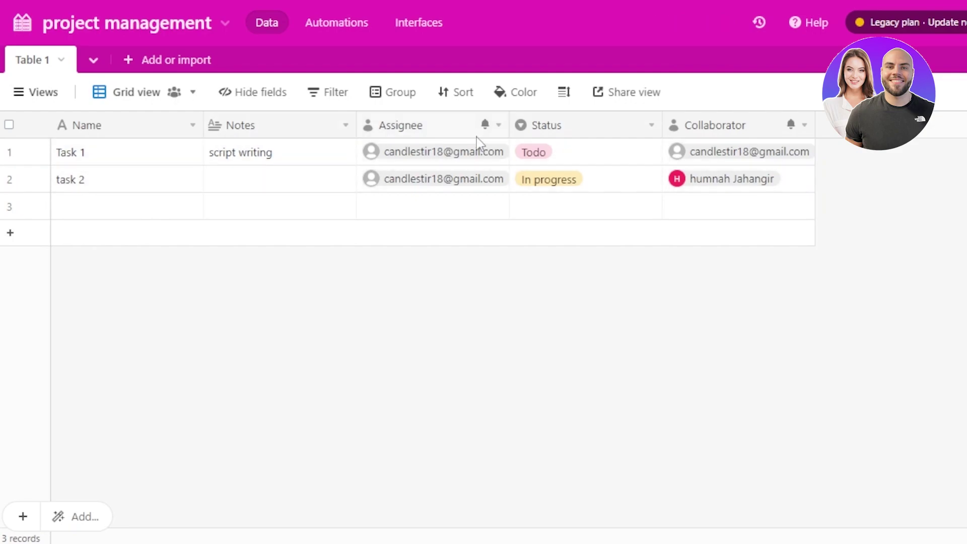
left_click(612, 100)
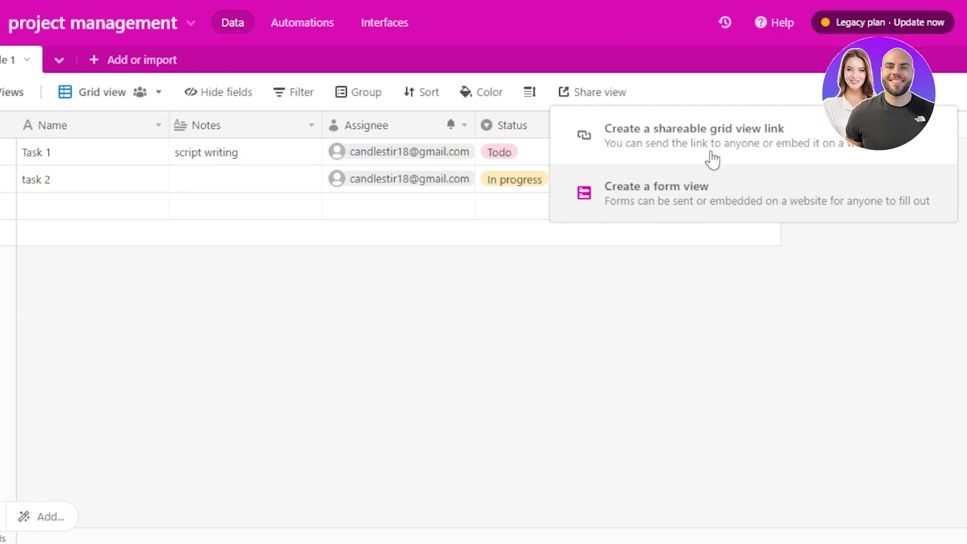
left_click(678, 143)
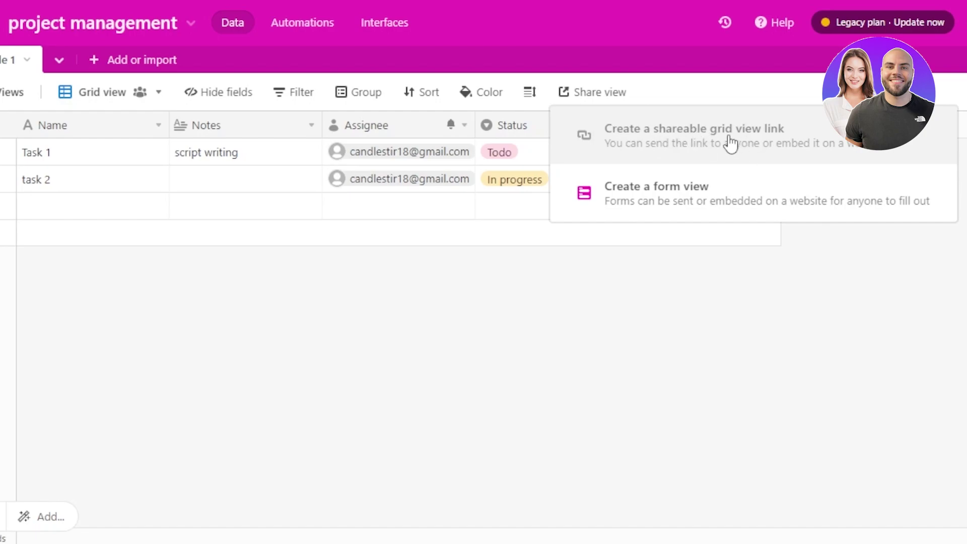
left_click(554, 330)
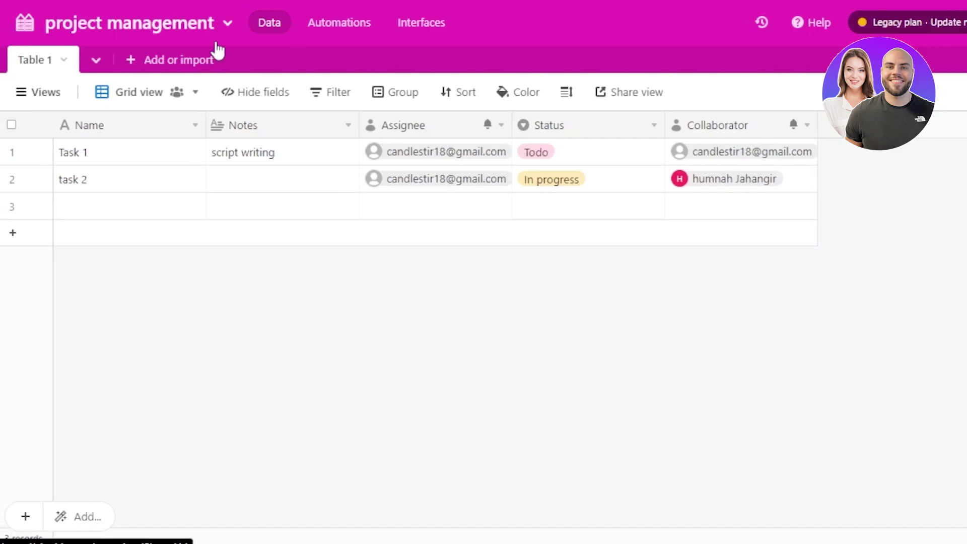
Step: In Automations, build Automation 1 with a 'When record created' trigger and a Send email action
left_click(340, 24)
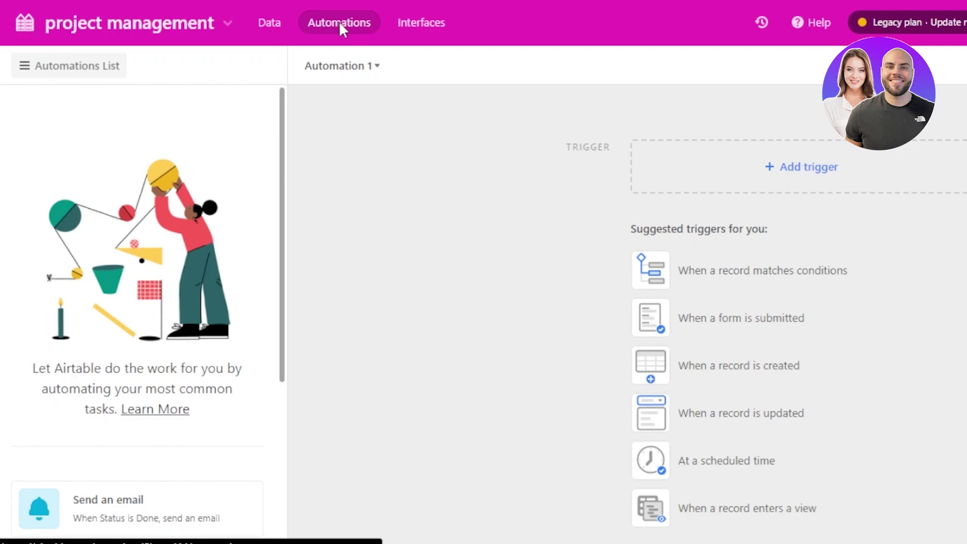
left_click(814, 174)
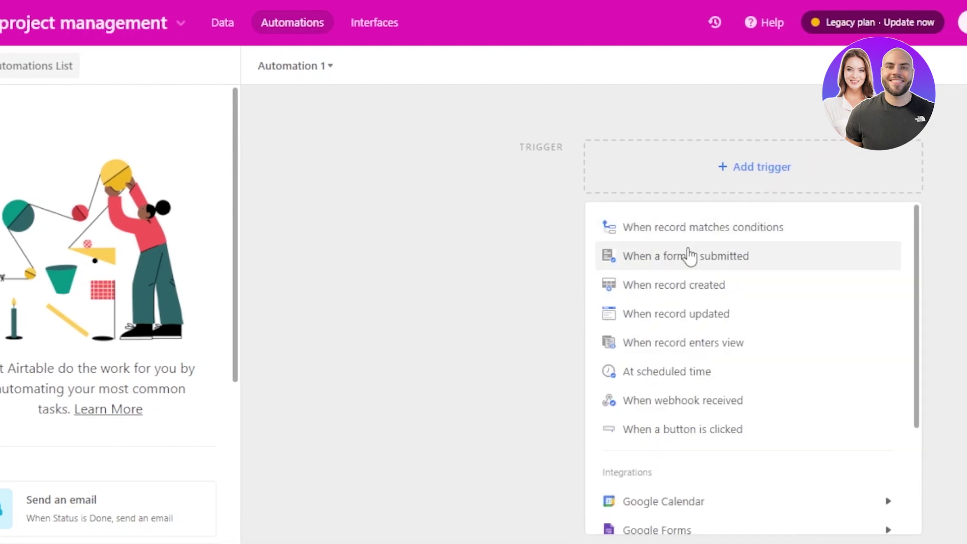
left_click(671, 288)
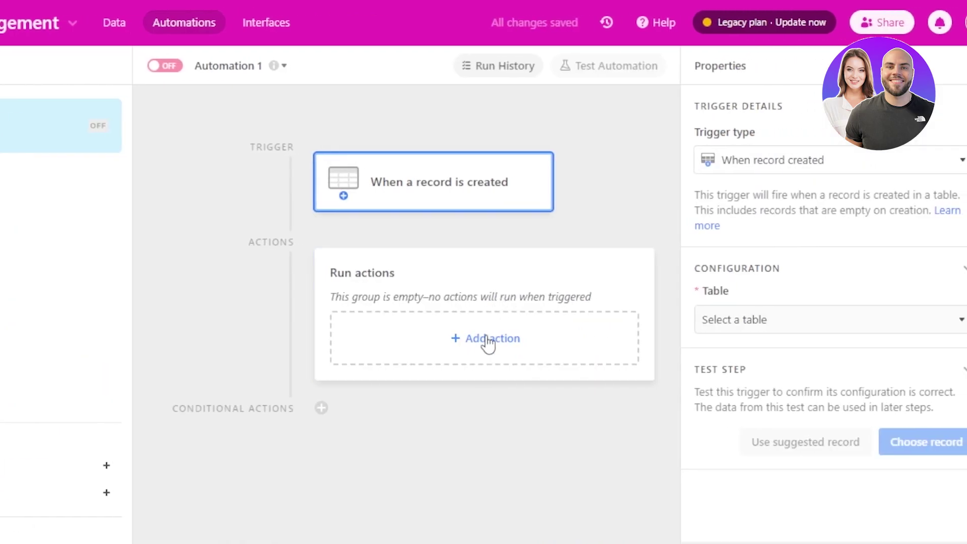
left_click(488, 345)
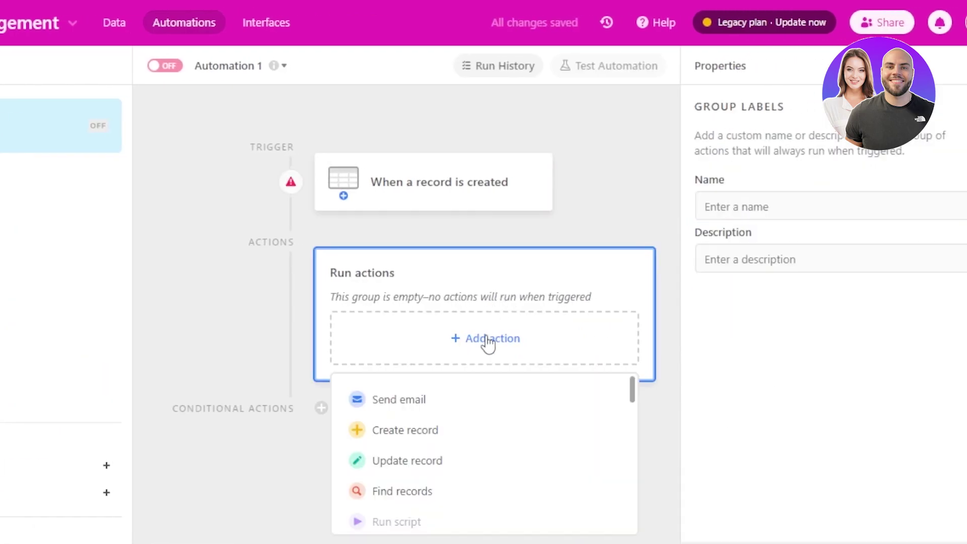
left_click(436, 409)
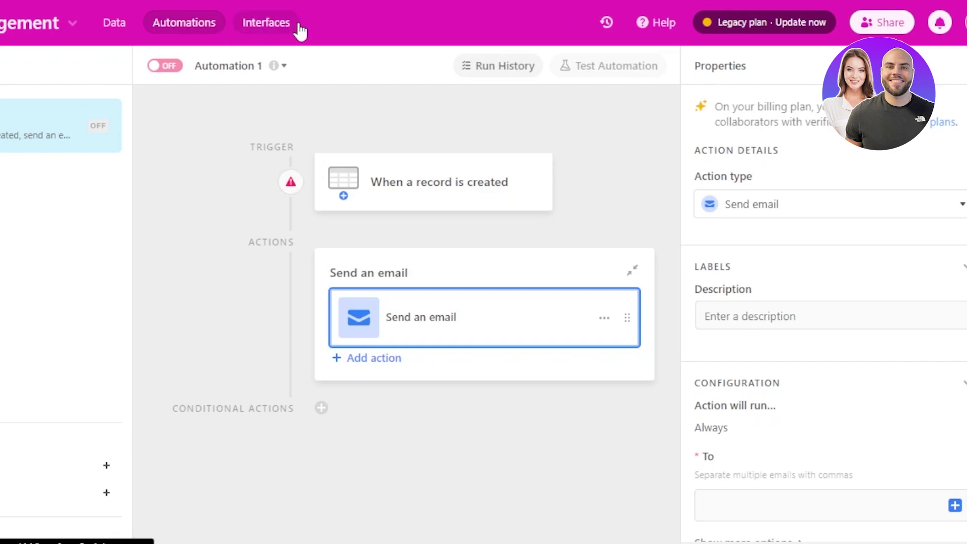
Step: Open Interfaces and scroll through the Interface Designer introduction page
left_click(281, 26)
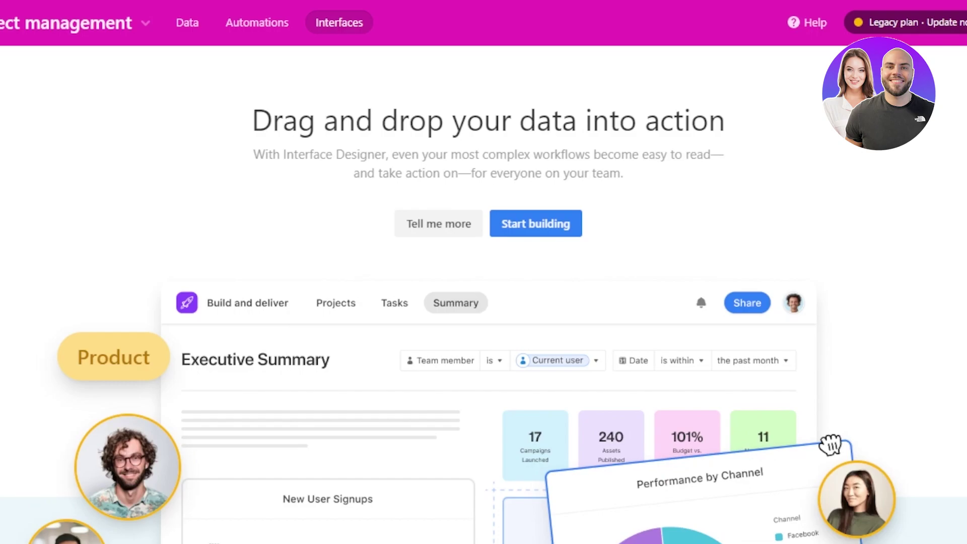
scroll(483, 295, "down", 4)
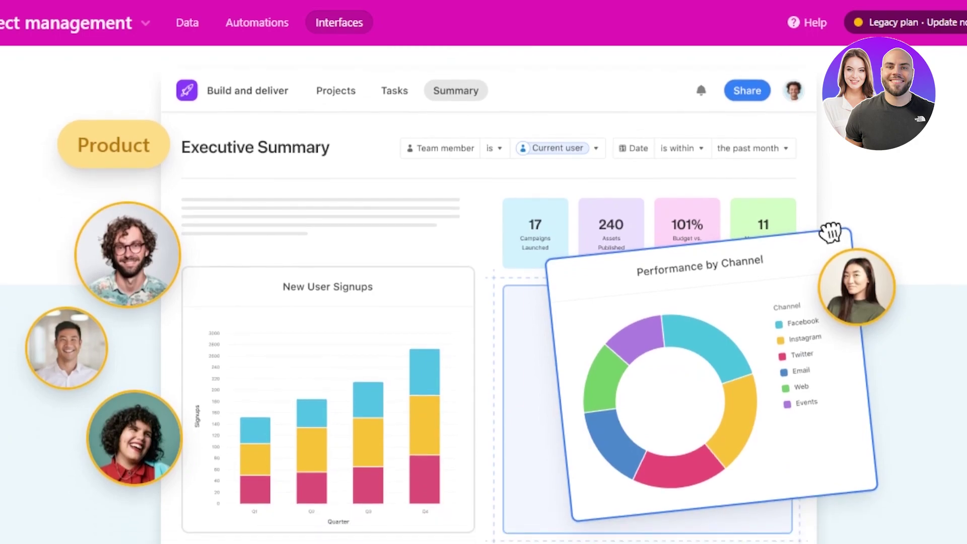
scroll(633, 145, "up", 3)
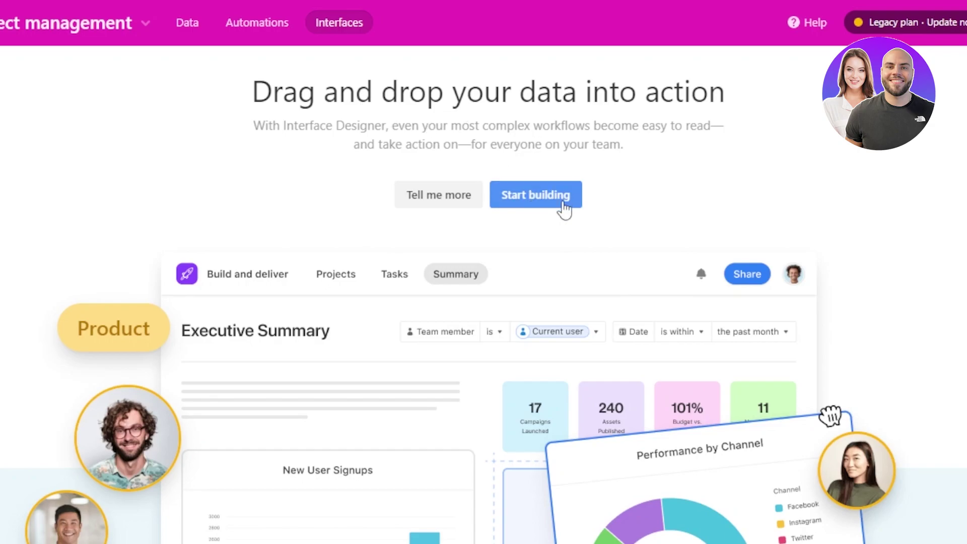
Step: Start a new interface and step past the Interface Designer introduction to the layout choices
left_click(552, 201)
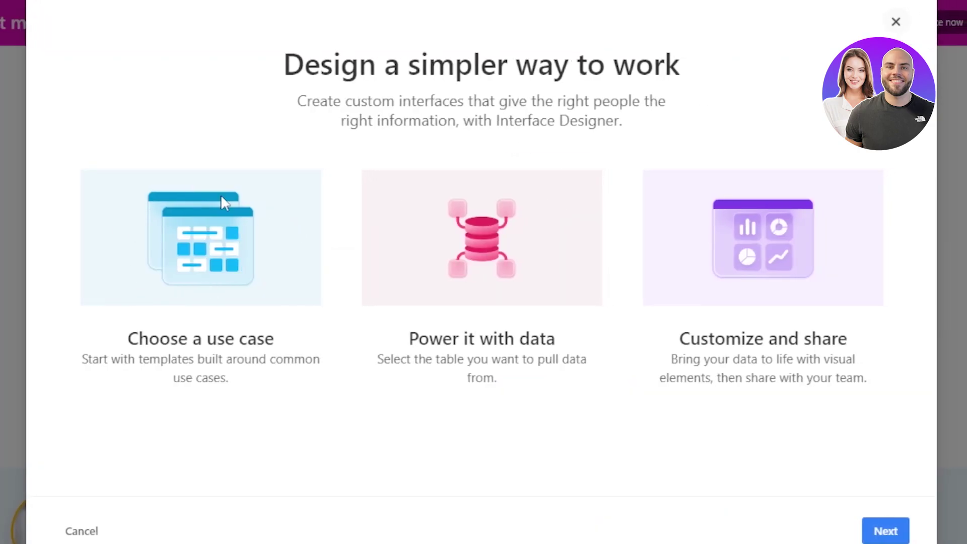
left_click(896, 22)
mouse_move(905, 28)
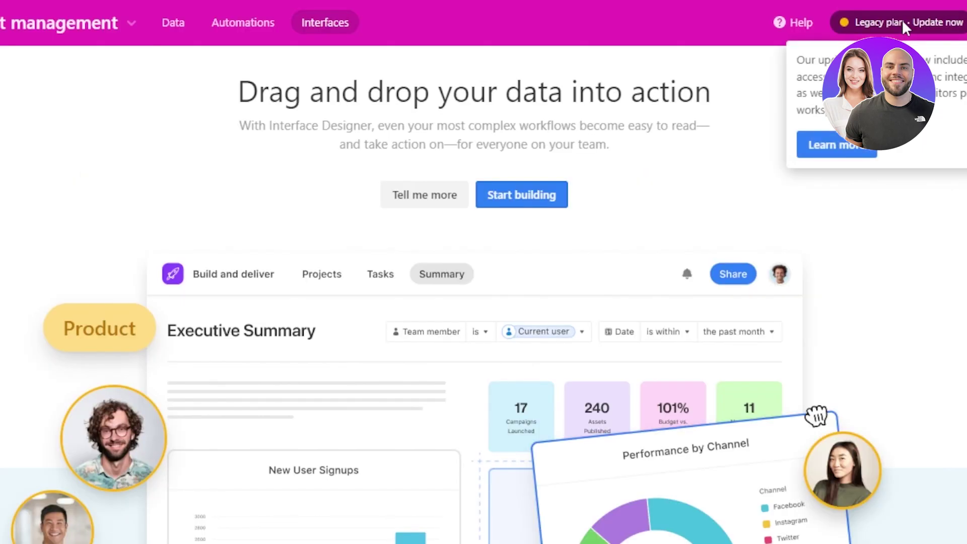
left_click(548, 204)
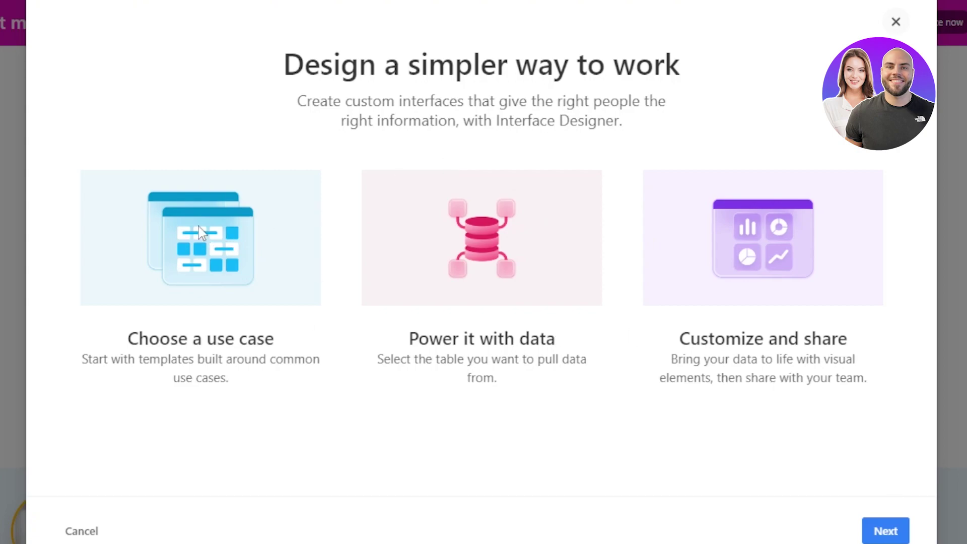
left_click(891, 538)
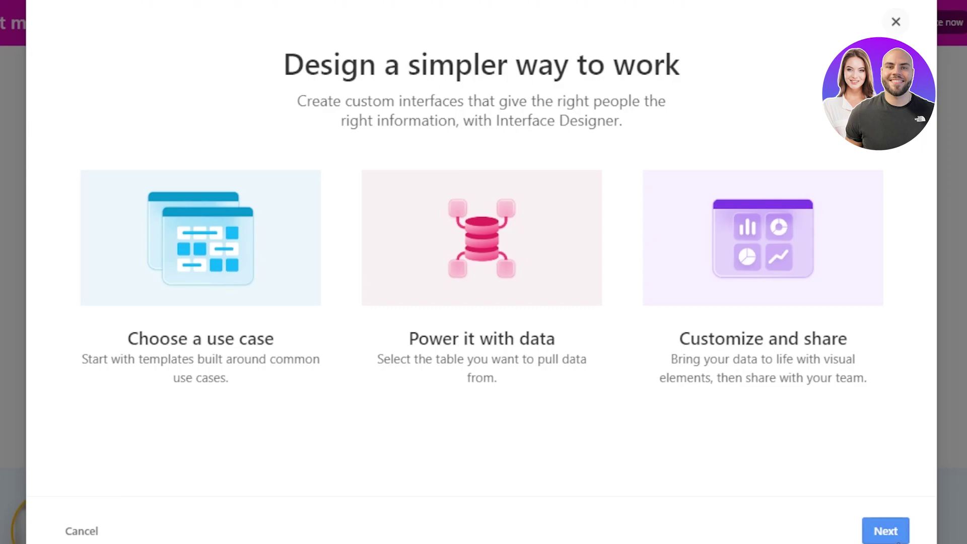
left_click(890, 538)
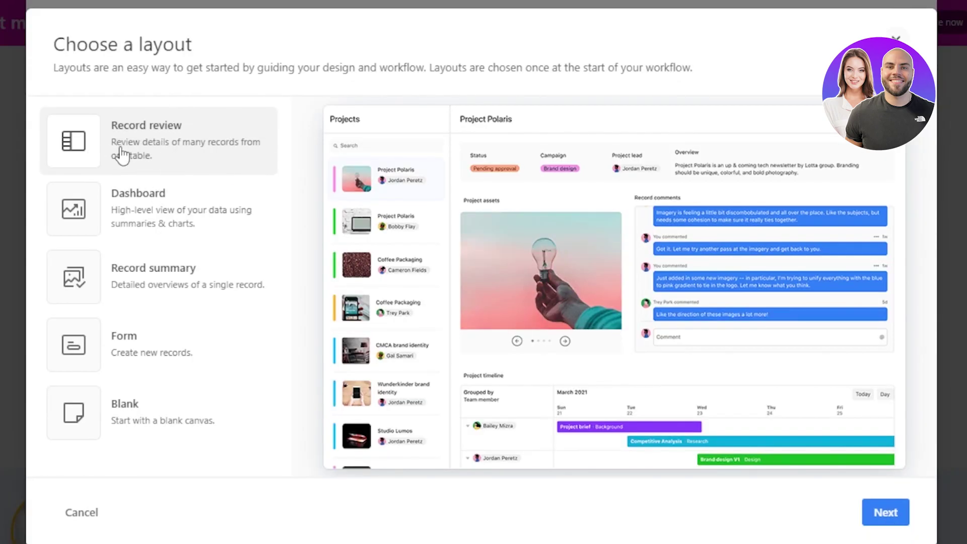
Step: Choose the Dashboard layout, connect it to Table 1, and finish with the default name Untitled
left_click(132, 204)
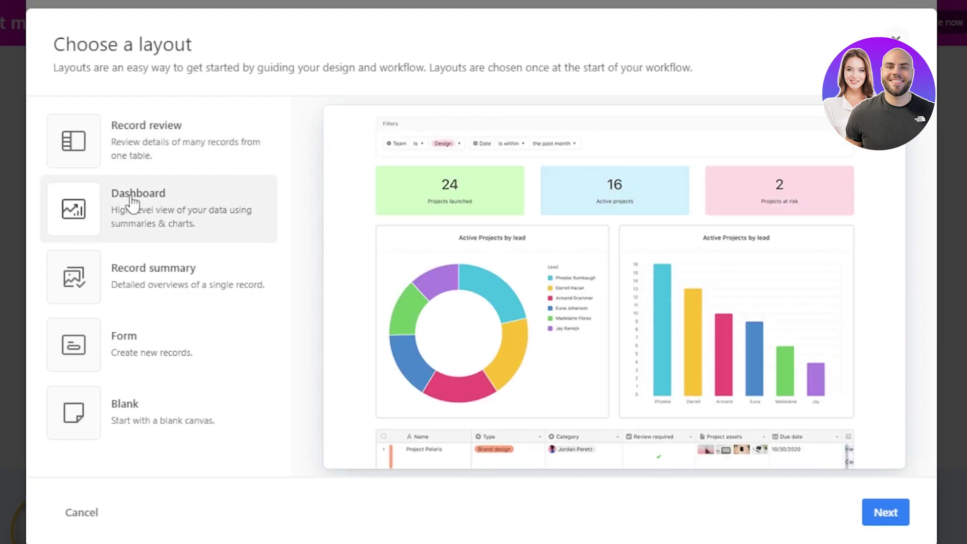
left_click(155, 276)
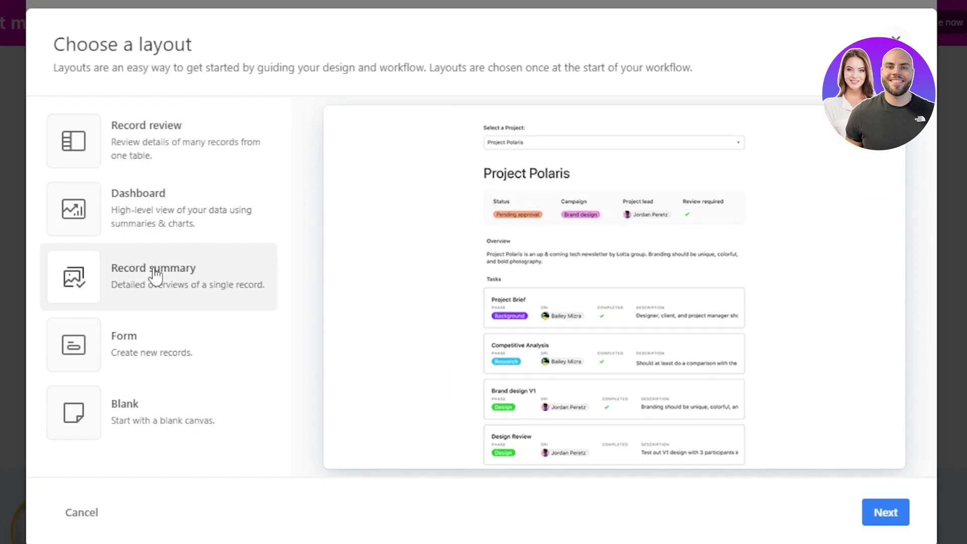
left_click(172, 345)
left_click(167, 428)
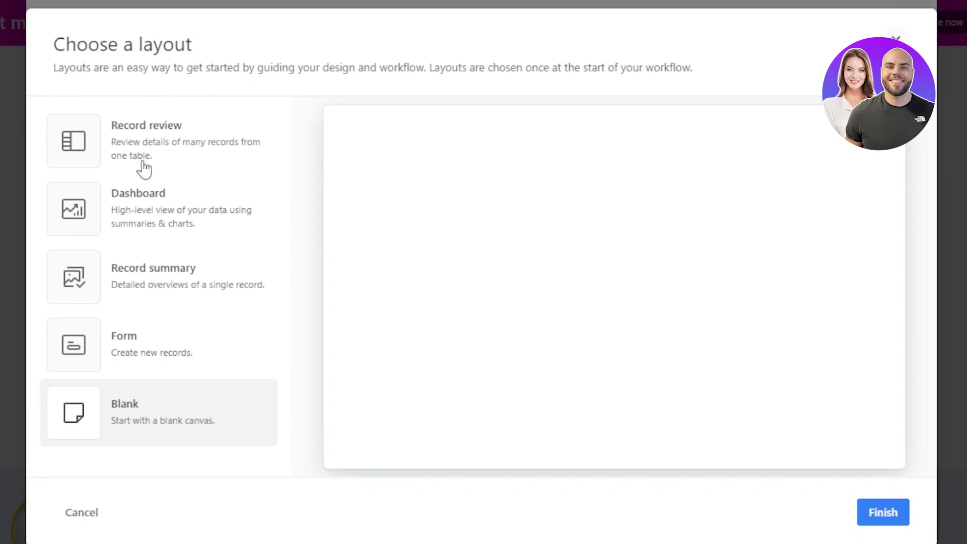
left_click(143, 209)
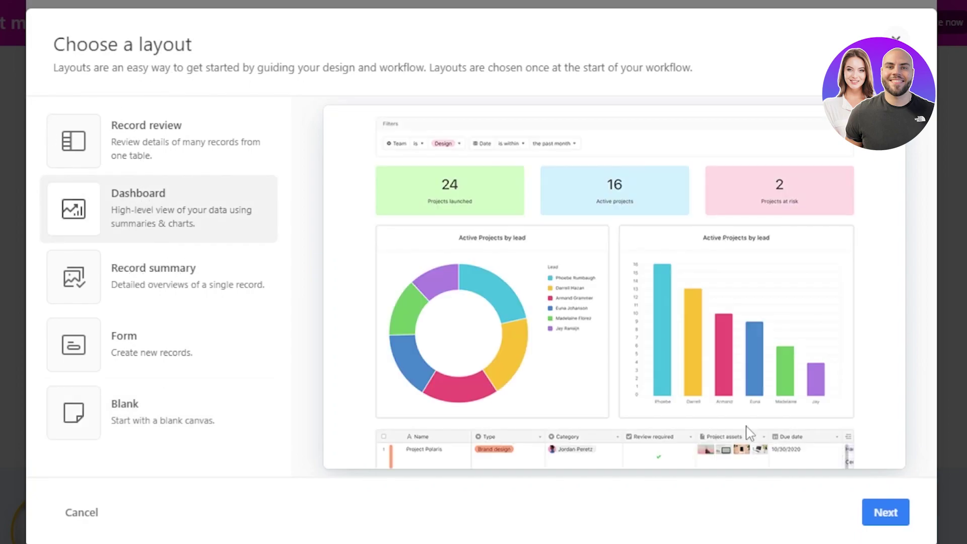
left_click(887, 523)
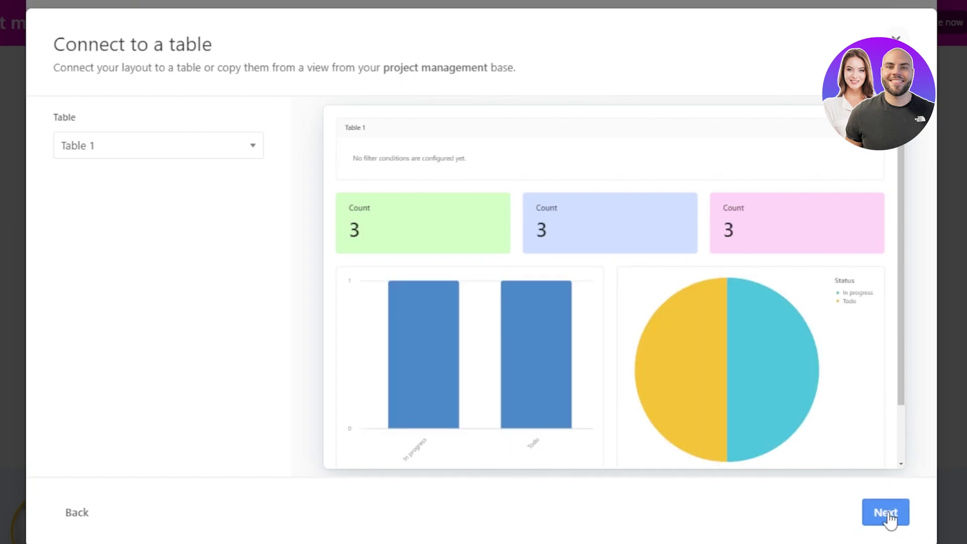
left_click(887, 514)
left_click(888, 516)
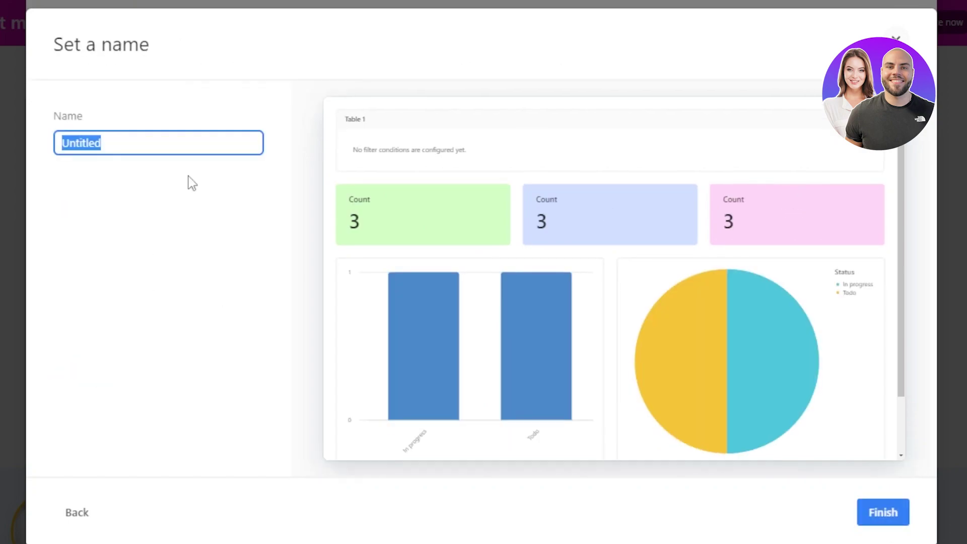
left_click(866, 517)
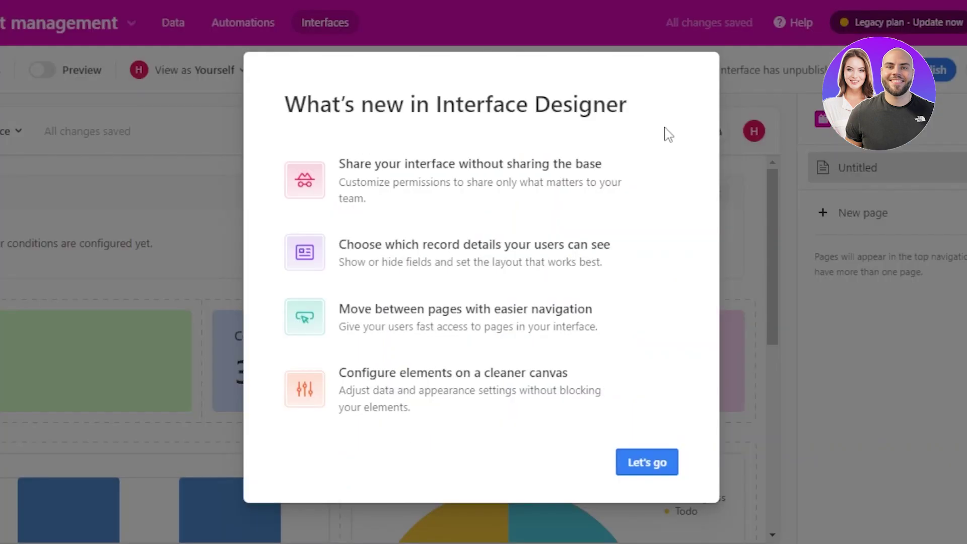
Step: Close the What's new notice and view the three Count tiles and Status bar and pie charts
left_click(796, 276)
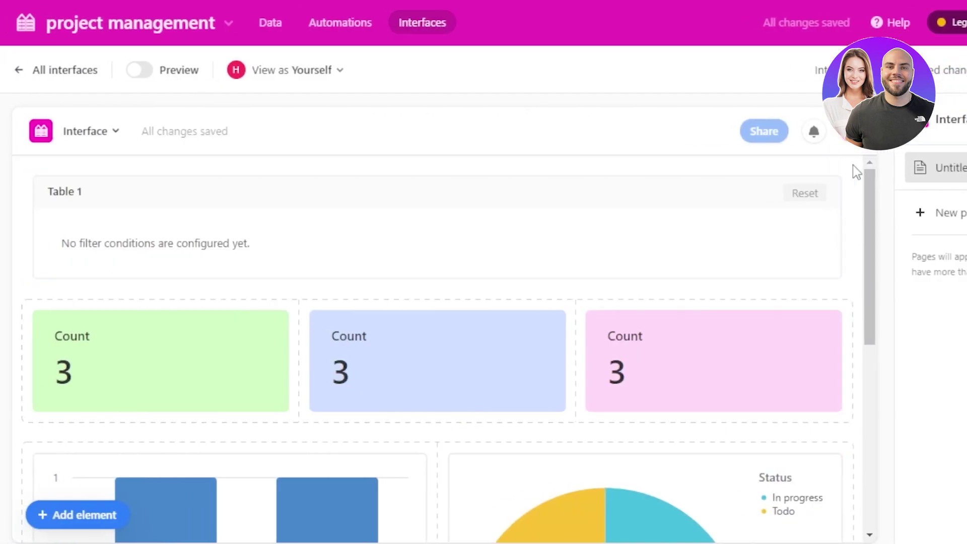
left_click_drag(875, 227, 786, 282)
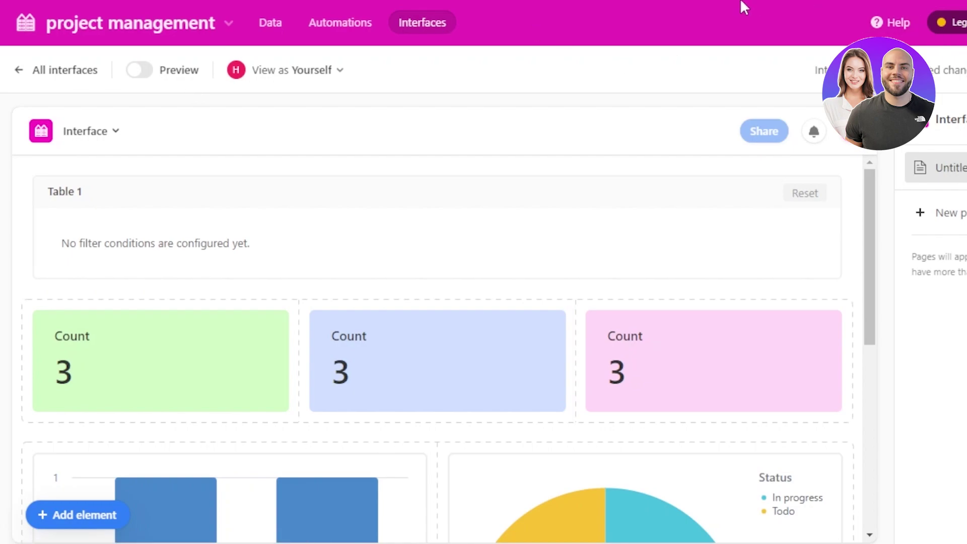
Step: Return to the Table 1 grid, browse the Add or import and row height menus, and add a blank fourth record
left_click(278, 25)
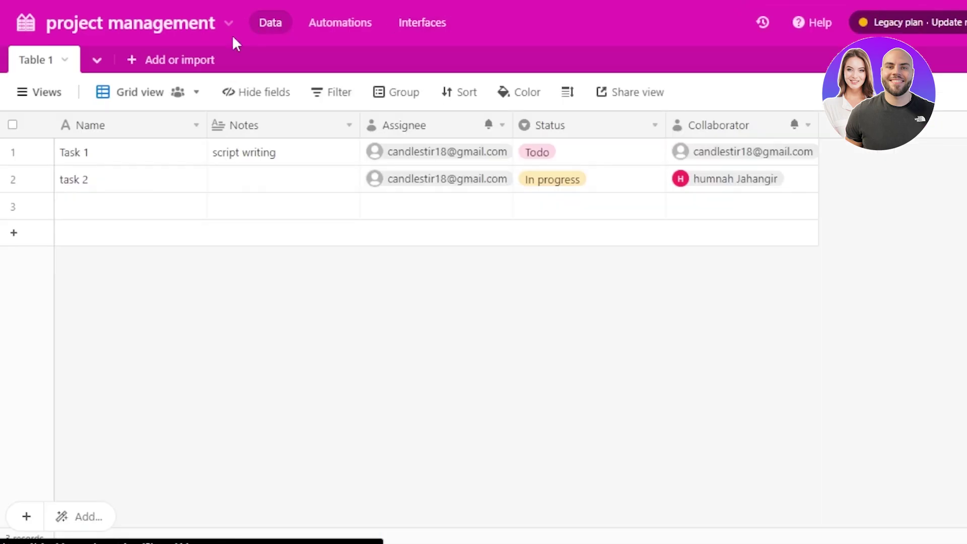
left_click(199, 60)
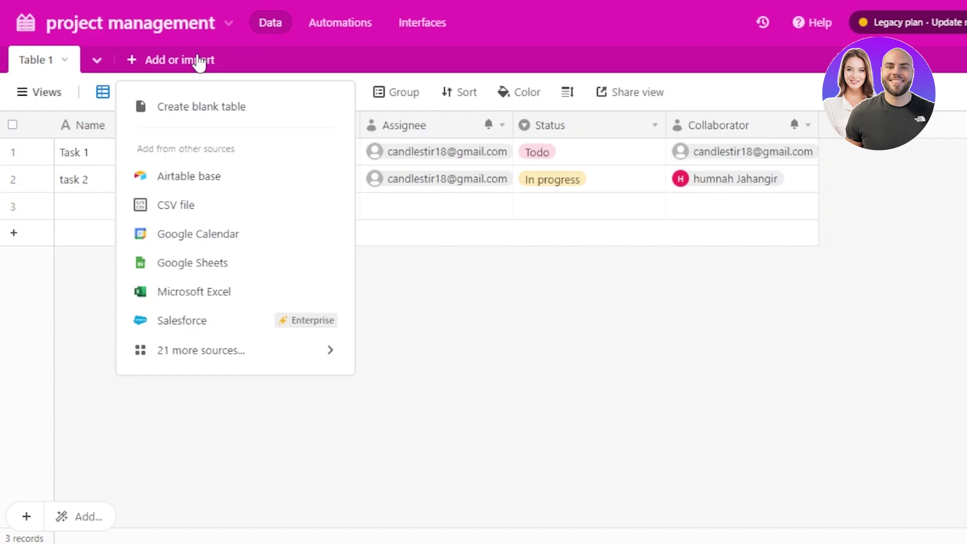
left_click(453, 283)
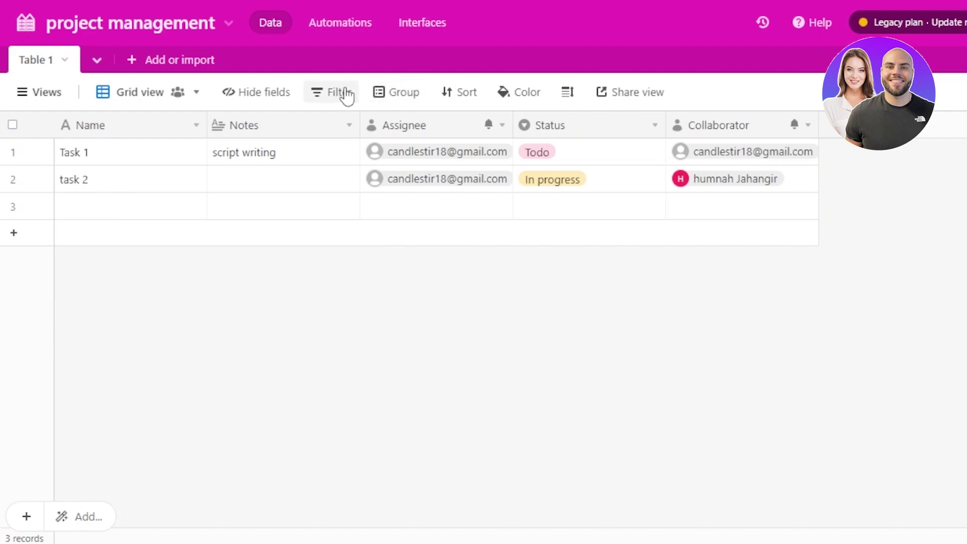
left_click(568, 92)
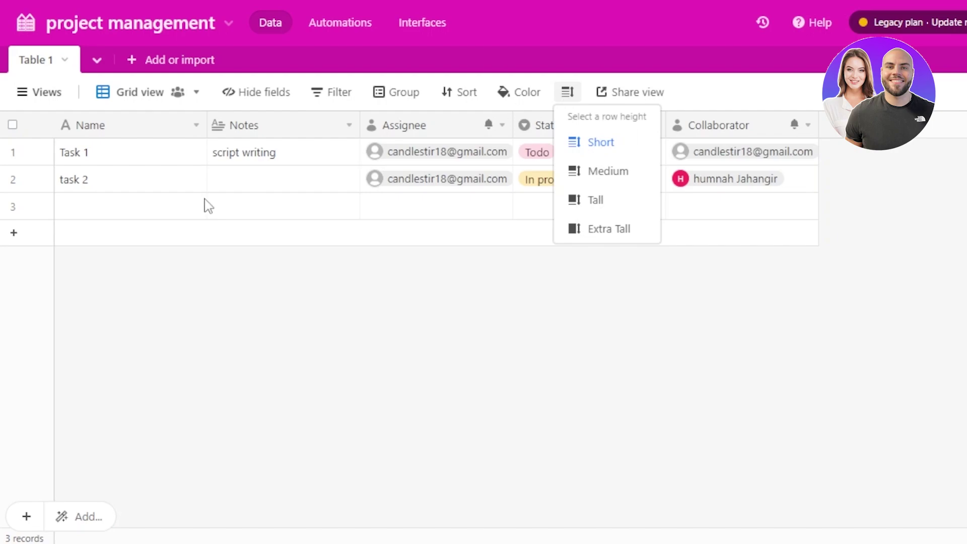
left_click(26, 519)
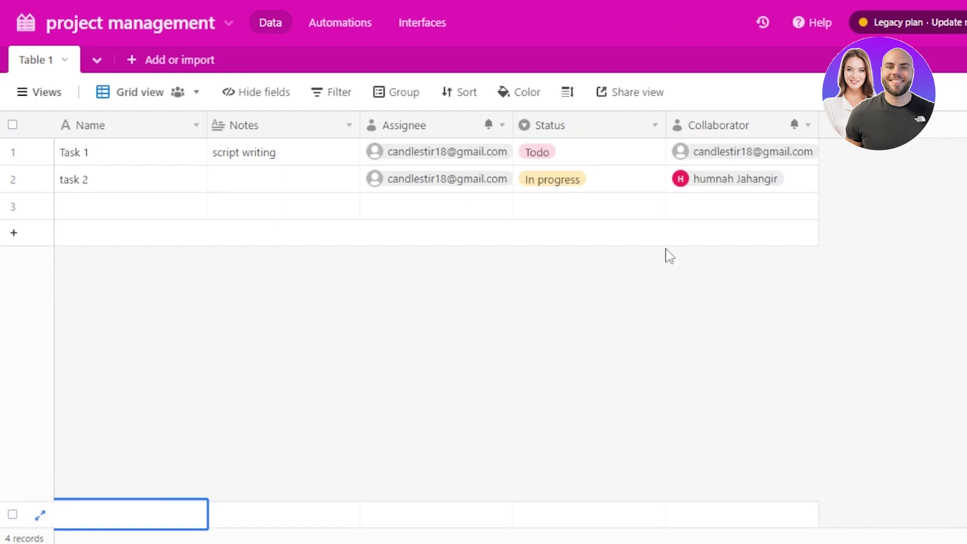
Step: Share the base with the invitee's e-mail at Editor permission, then close the share dialog
left_click(945, 28)
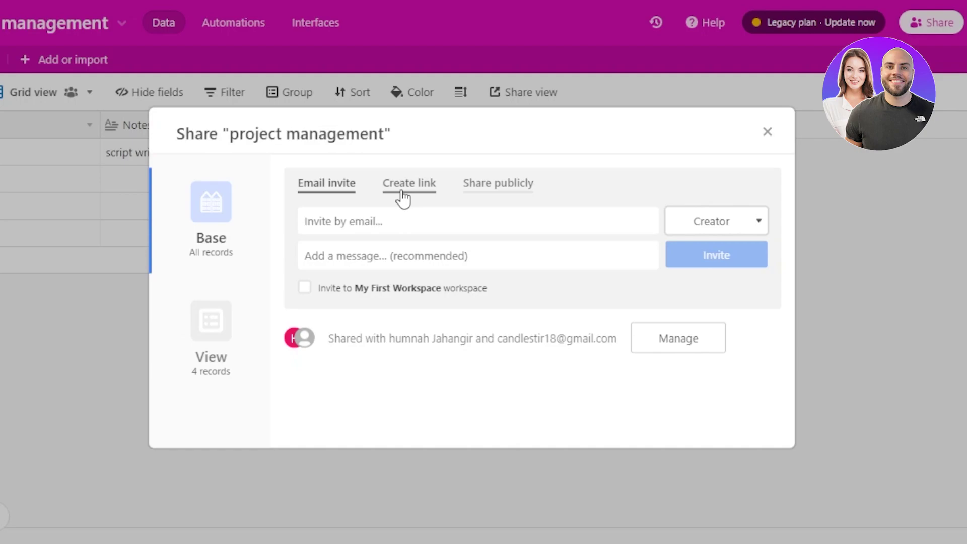
left_click(377, 220)
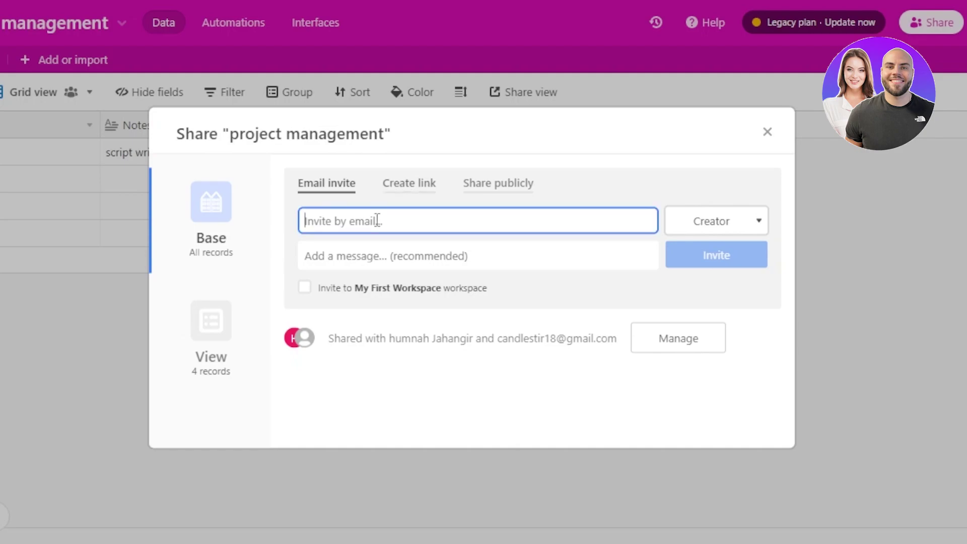
left_click(711, 224)
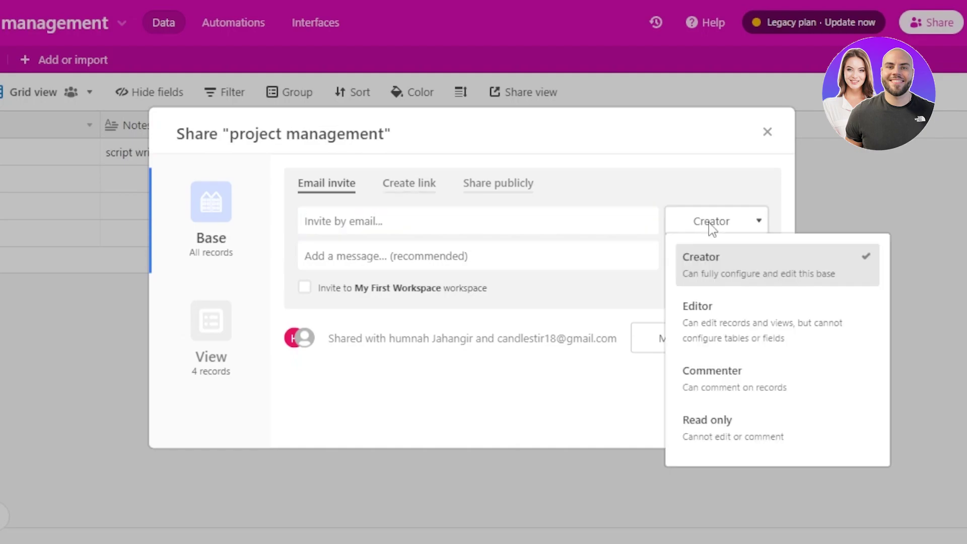
left_click(740, 332)
key("ctrl+v")
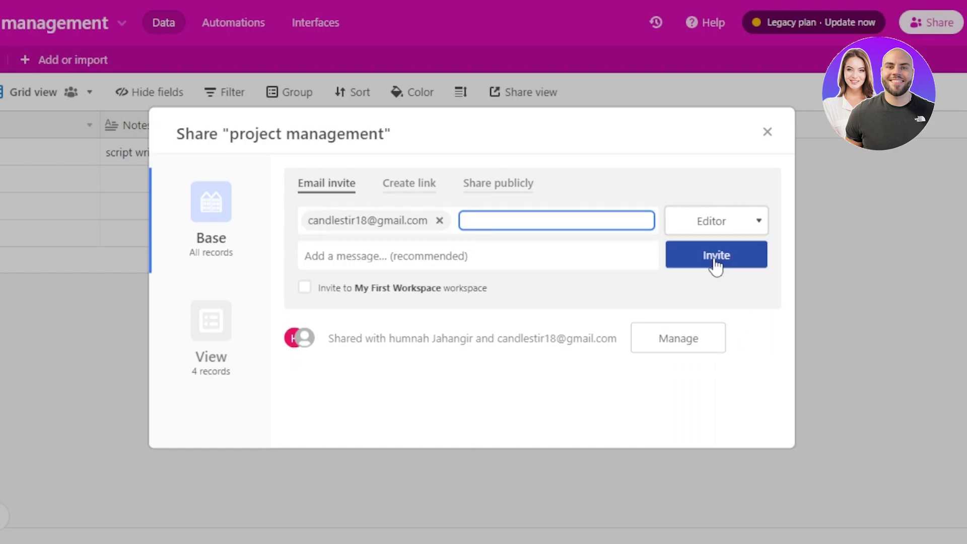
left_click(767, 132)
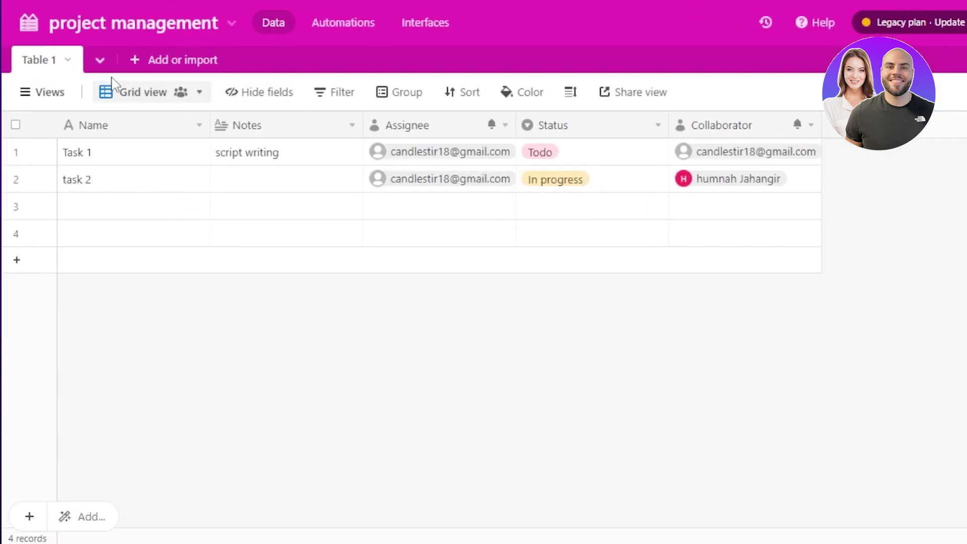
left_click(100, 61)
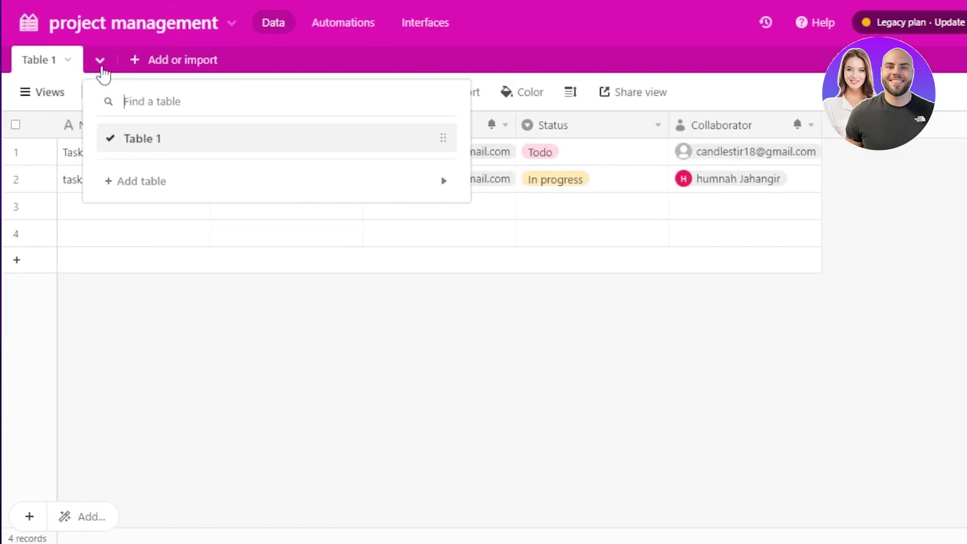
left_click(204, 338)
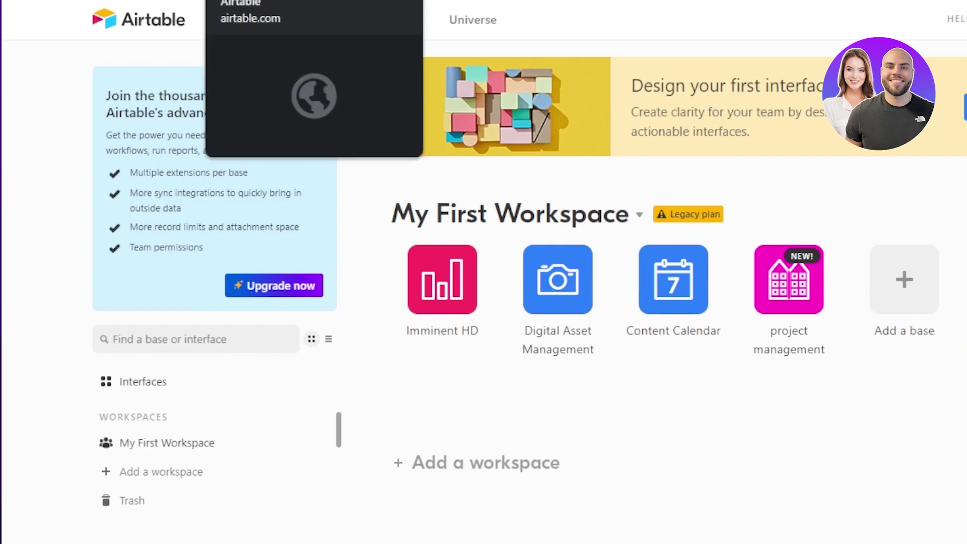
left_click(242, 2)
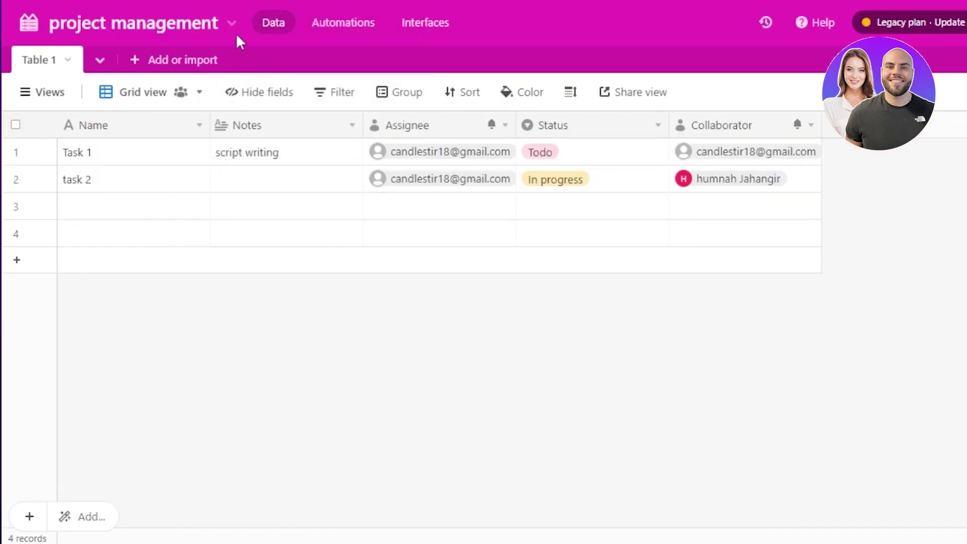
left_click(232, 25)
left_click(212, 416)
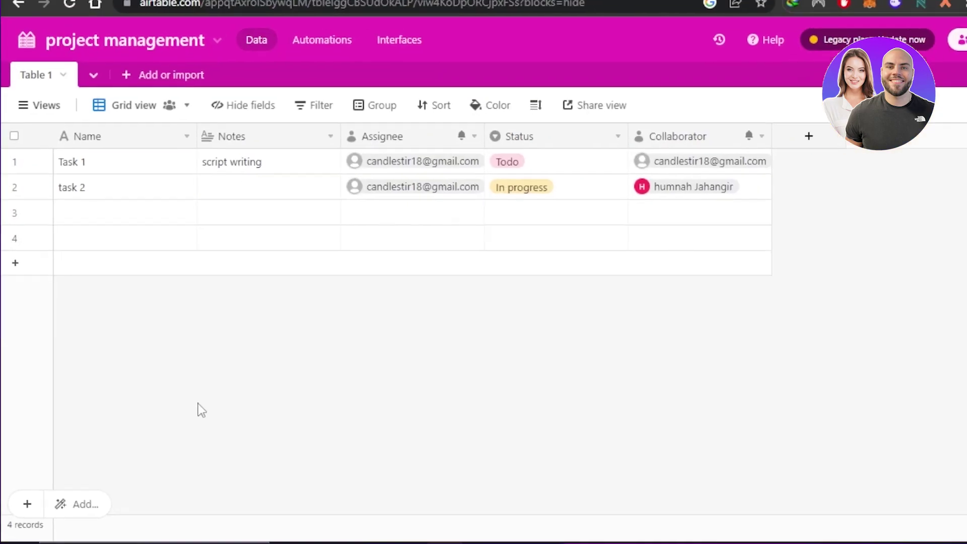